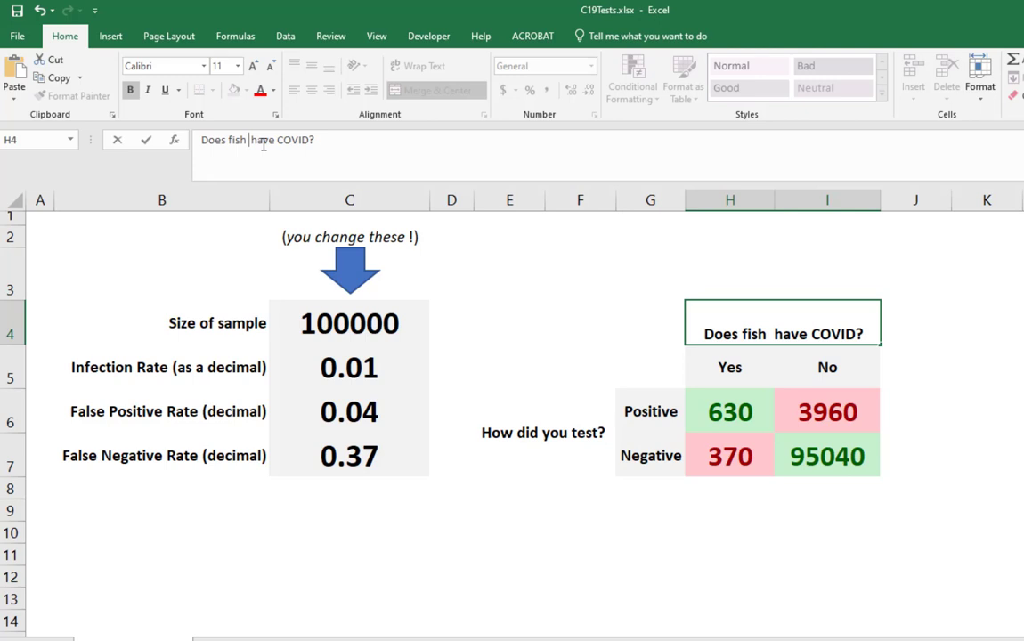
- Change the heading in H4 to "Does fish have too much HG?", with single spacing between the words
{"action": "key", "text": "BackSpace"}
{"action": "double_click", "coordinate": [290, 140]}
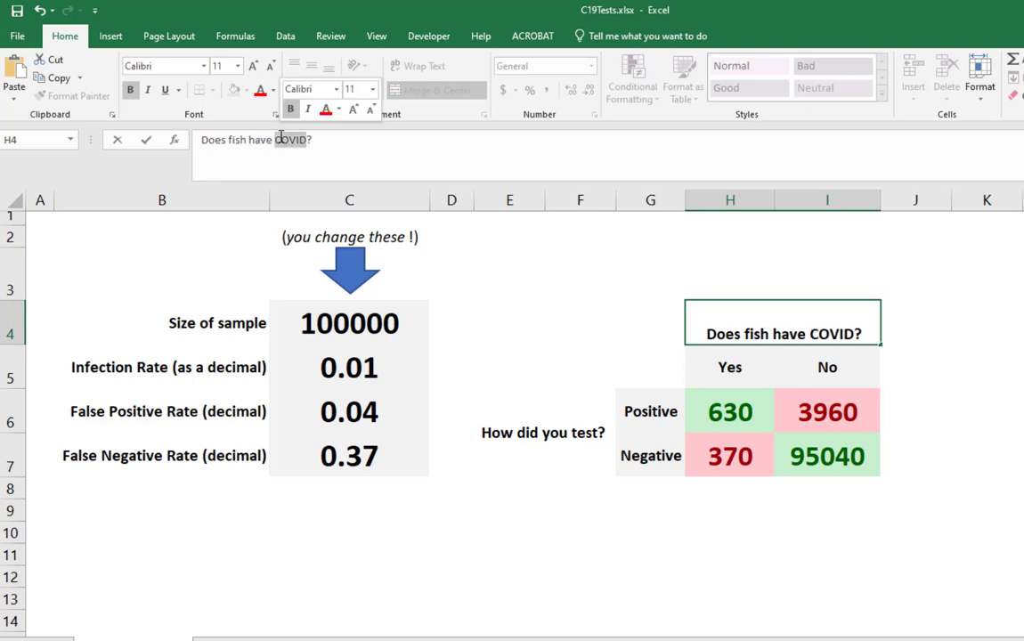
{"action": "type", "text": "too much "}
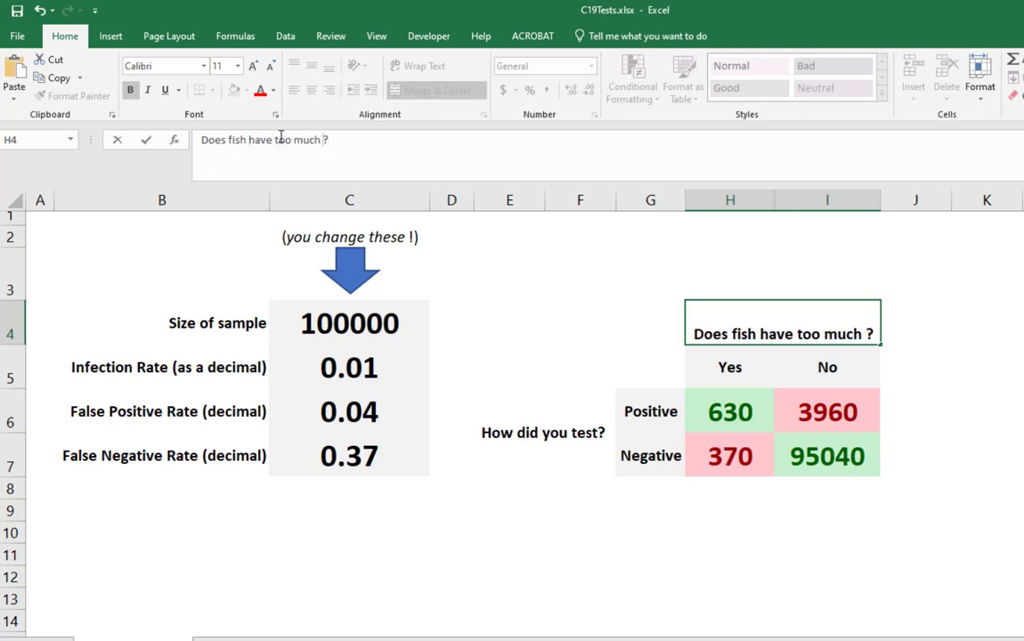
{"action": "type", "text": "mercury"}
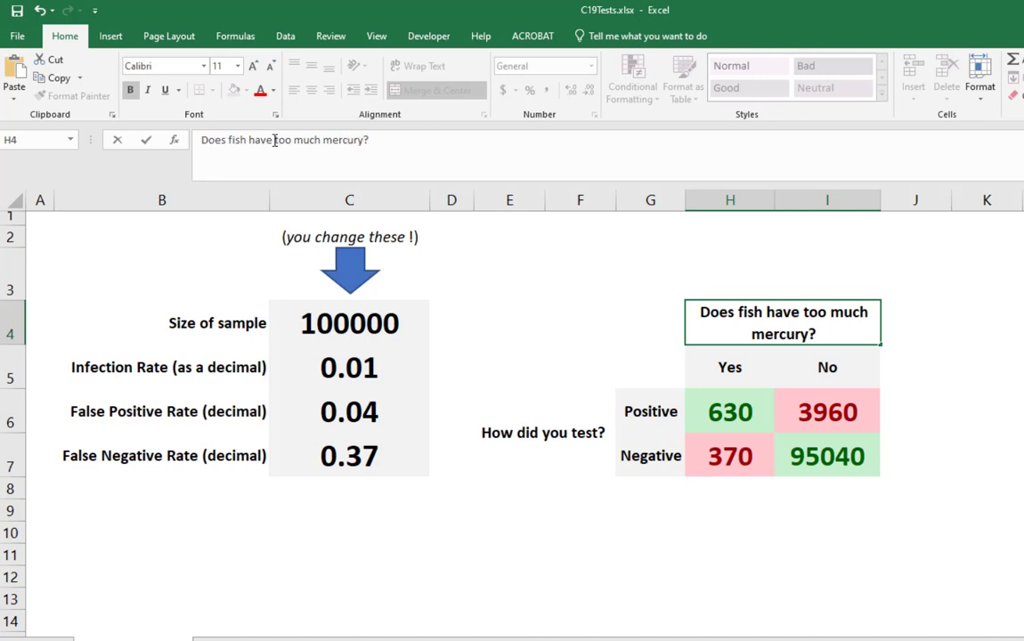
{"action": "key", "text": "BackSpace"}
{"action": "key", "text": "BackSpace"}
{"action": "key", "text": "BackSpace"}
{"action": "key", "text": "BackSpace"}
{"action": "key", "text": "BackSpace"}
{"action": "key", "text": "BackSpace"}
{"action": "key", "text": "BackSpace"}
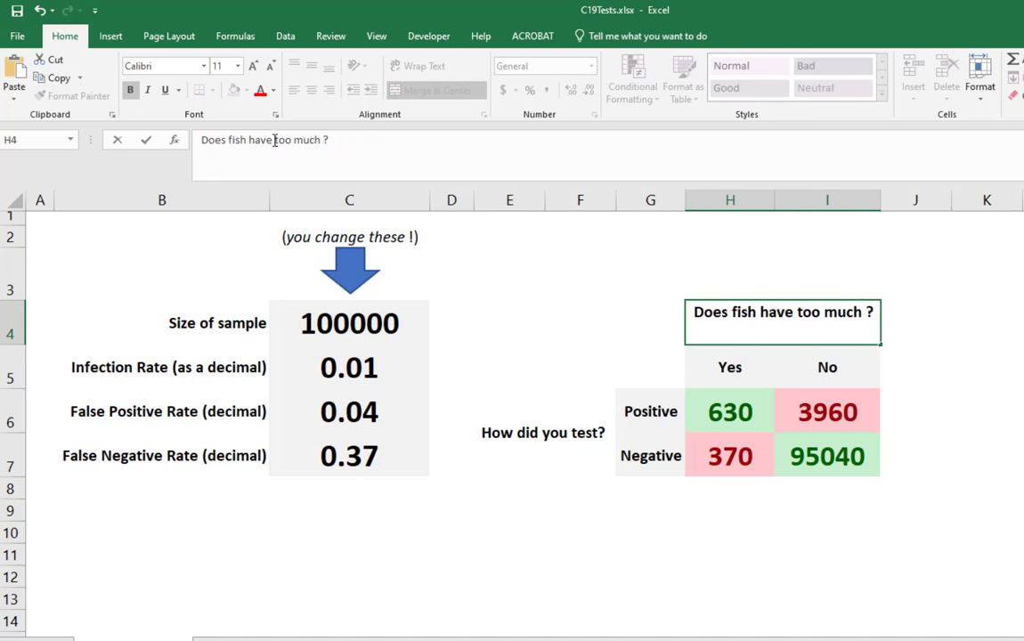
{"action": "type", "text": "HG"}
{"action": "key", "text": "Return"}
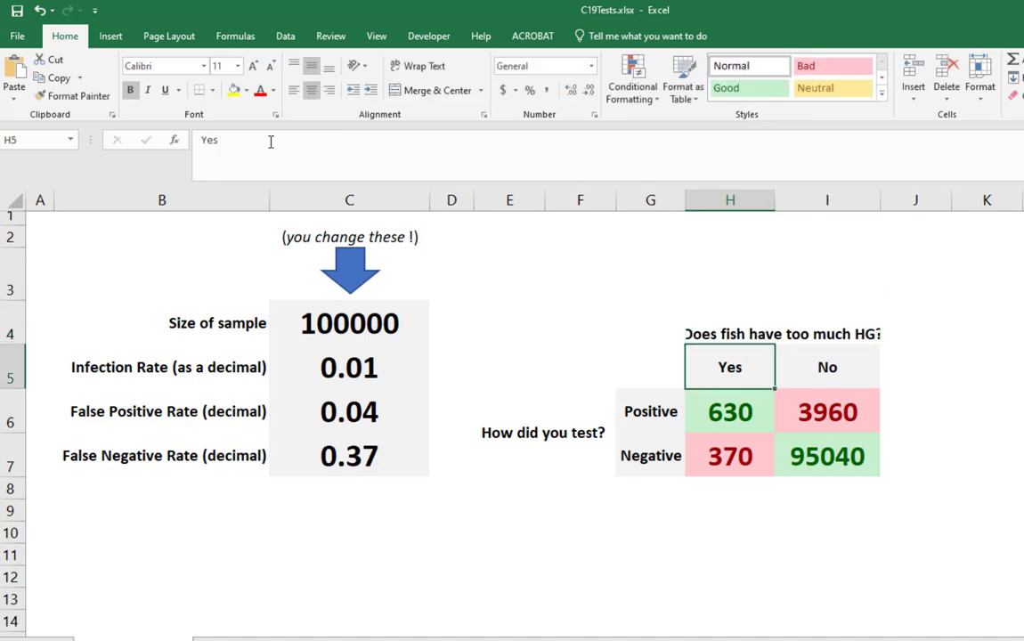
- Try auto-fitting the widths of columns H and I, and undo both width changes
{"action": "double_click", "coordinate": [880, 201]}
{"action": "double_click", "coordinate": [775, 201]}
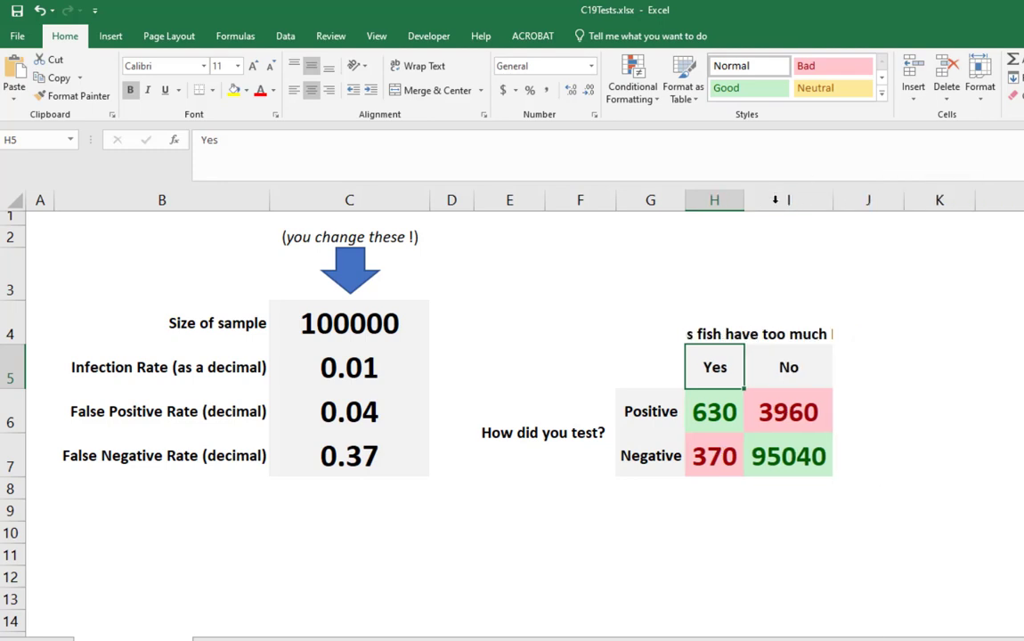
{"action": "key", "text": "ctrl+z"}
{"action": "key", "text": "ctrl+z"}
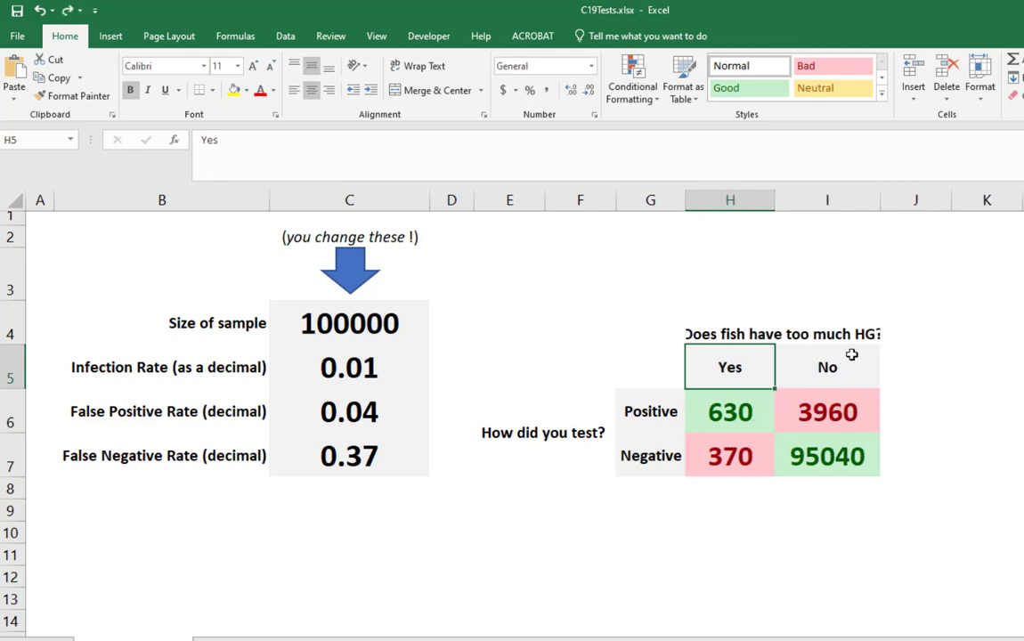
- Shorten the heading in H4 to "Does fish have > HG?"
{"action": "left_click", "coordinate": [834, 336]}
{"action": "left_click_drag", "start_coordinate": [343, 140], "coordinate": [280, 140]}
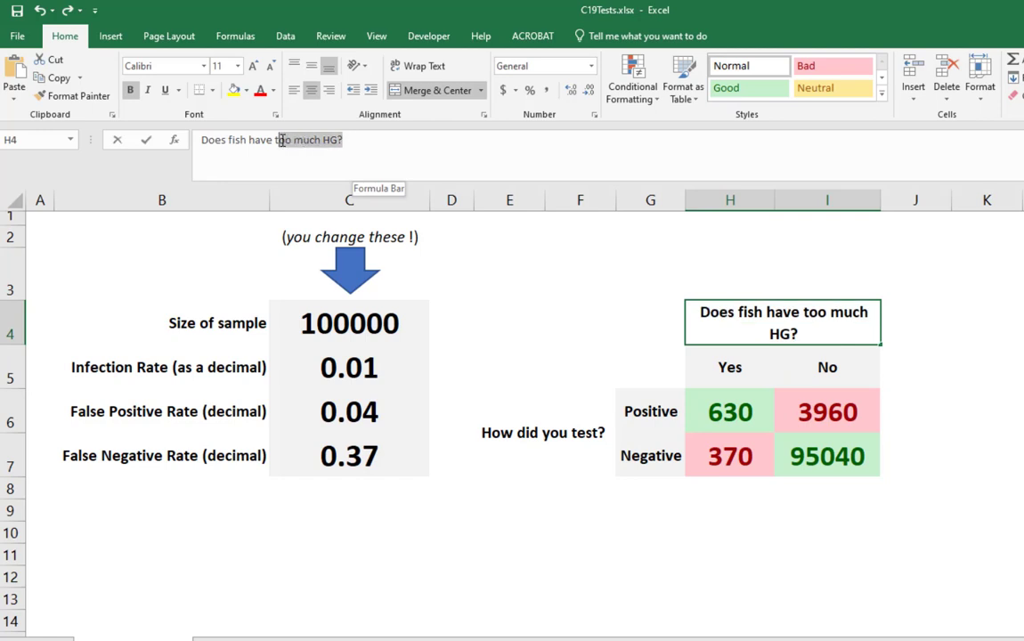
{"action": "type", "text": "> HG?"}
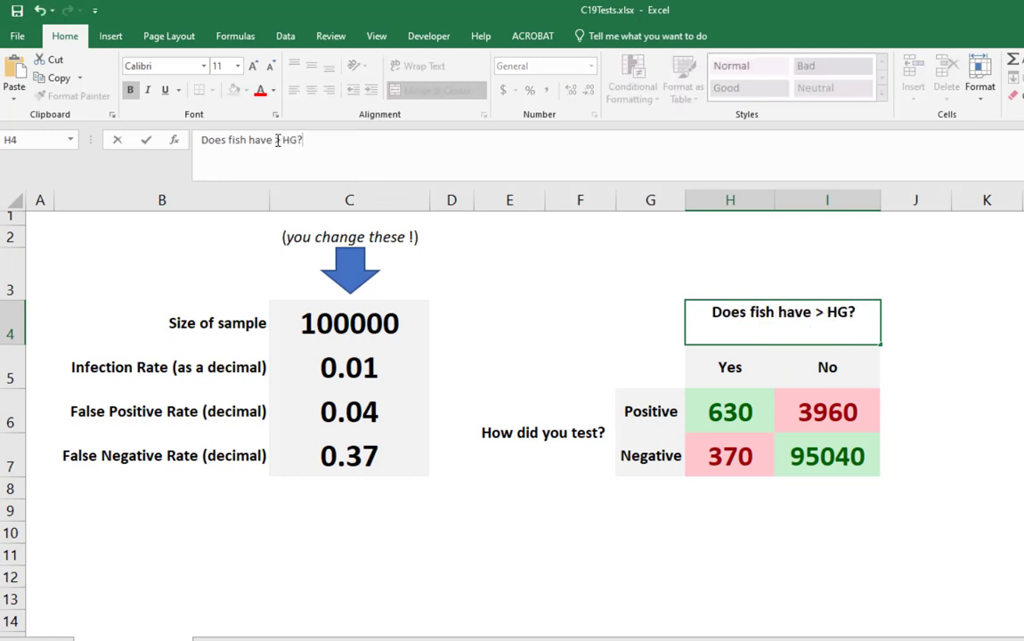
{"action": "key", "text": "Return"}
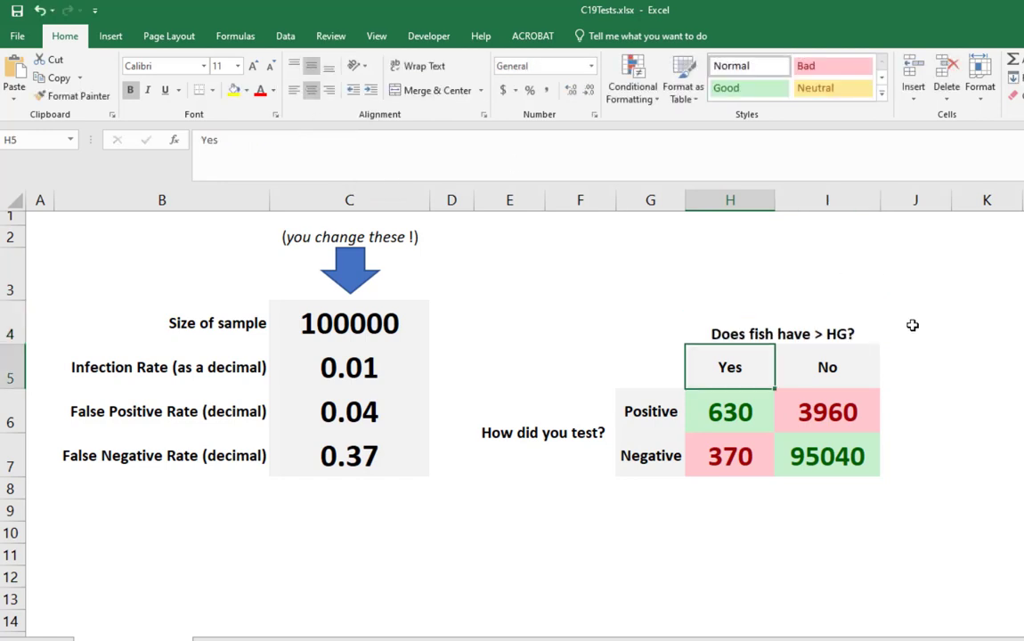
- Change the row heading in E6 to "How did fish test?"
{"action": "left_click", "coordinate": [546, 416]}
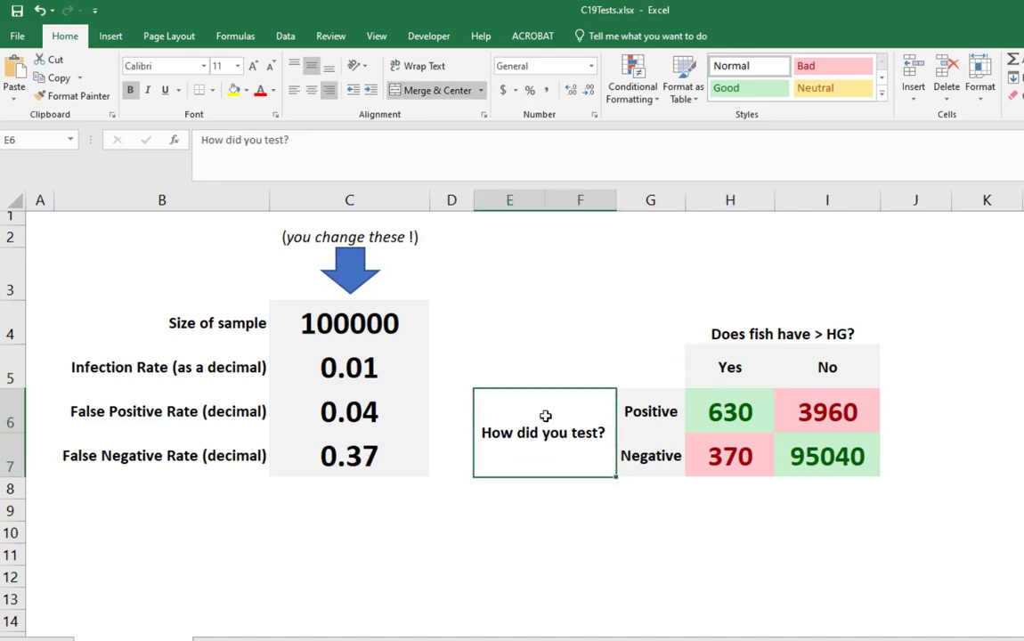
{"action": "double_click", "coordinate": [255, 140]}
{"action": "type", "text": "fish"}
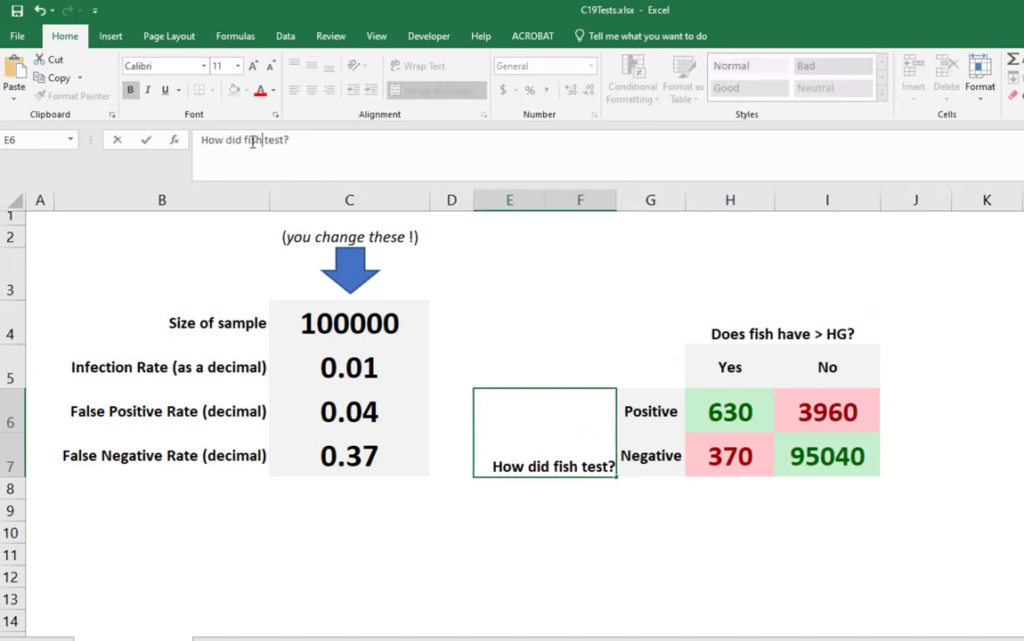
{"action": "key", "text": "Return"}
{"action": "left_click", "coordinate": [646, 412]}
{"action": "left_click", "coordinate": [650, 455]}
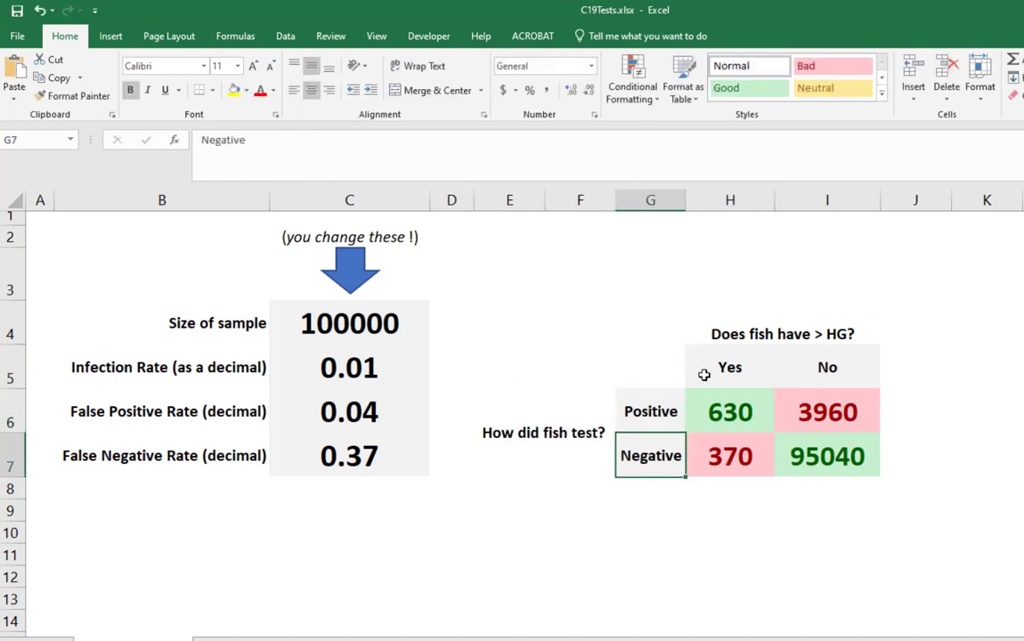
{"action": "left_click", "coordinate": [831, 360]}
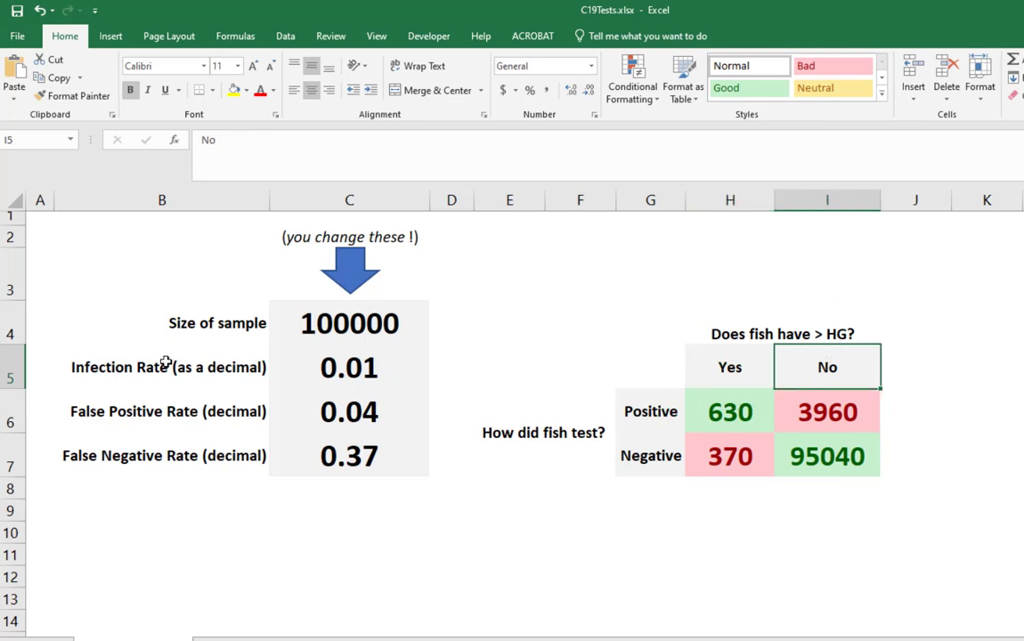
- Set the infection rate in C5 to 0.5
{"action": "left_click", "coordinate": [357, 379]}
{"action": "type", "text": ".5"}
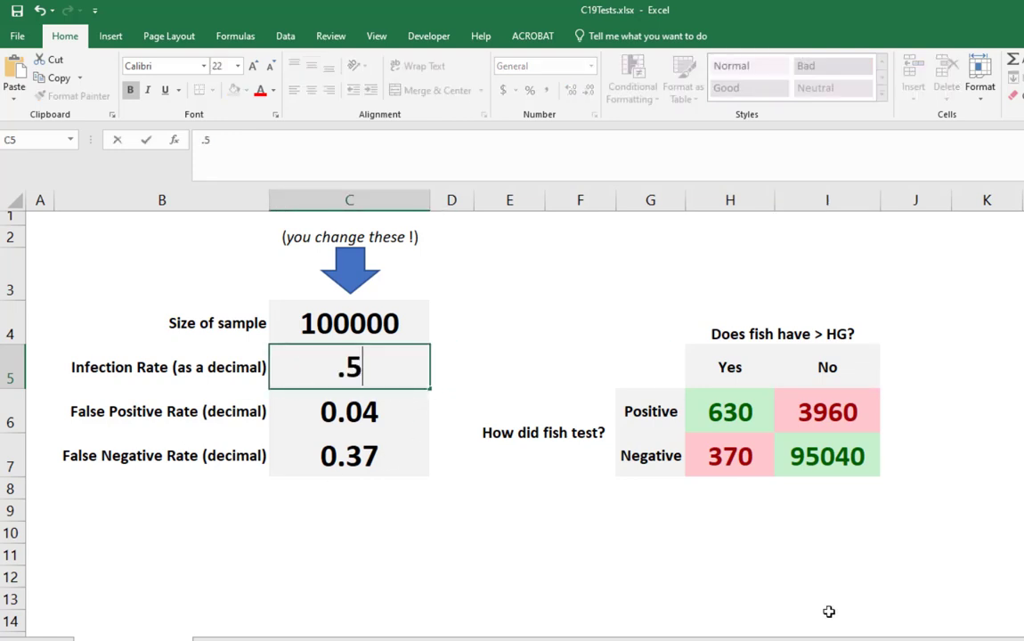
{"action": "key", "text": "Return"}
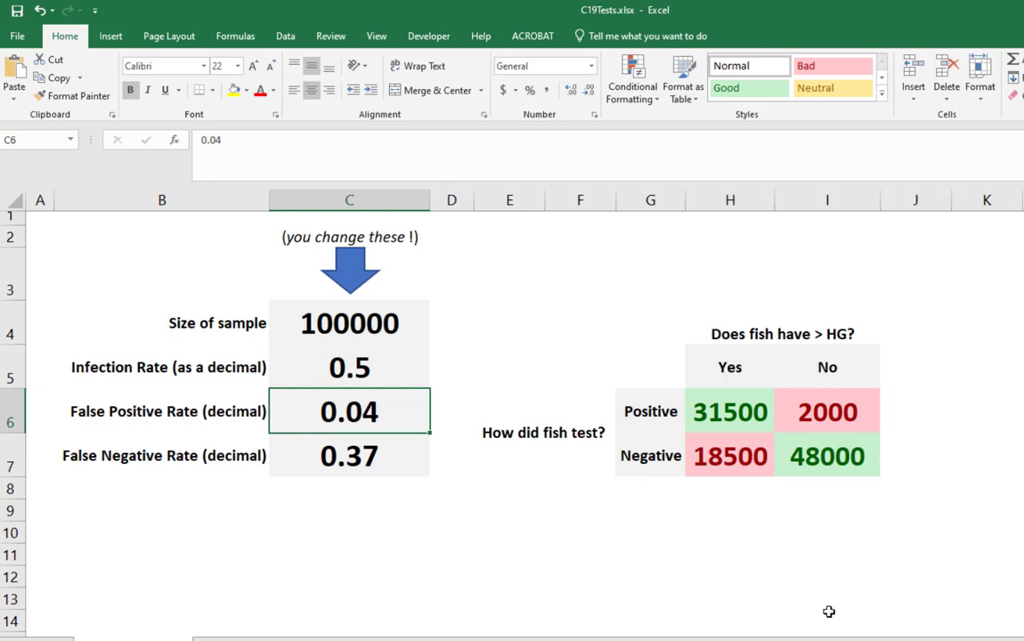
- Set the false negative rate in C7 to 0.01
{"action": "key", "text": "Return"}
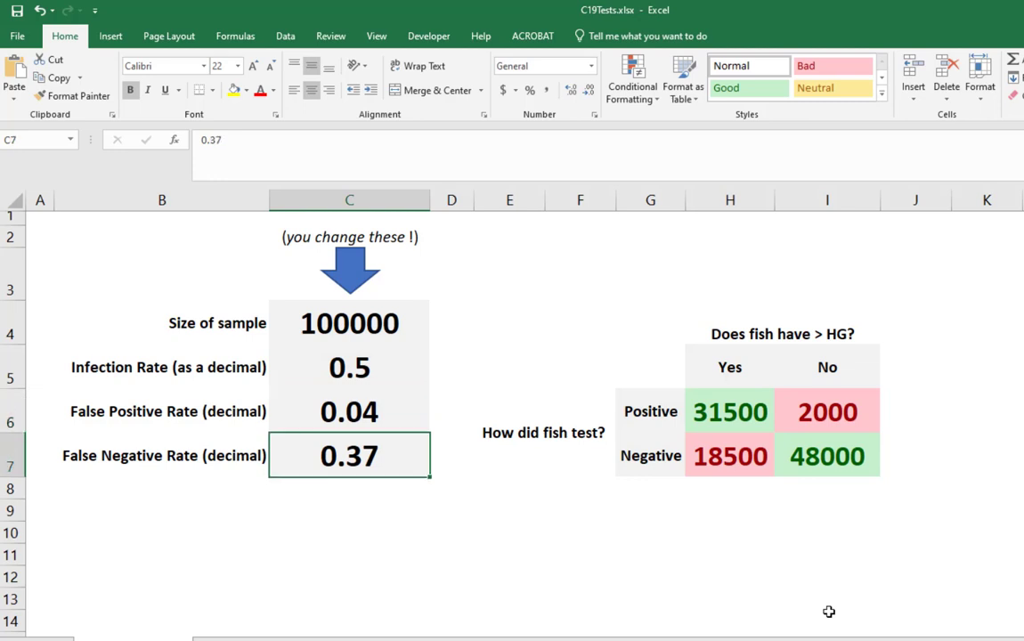
{"action": "type", "text": ".01"}
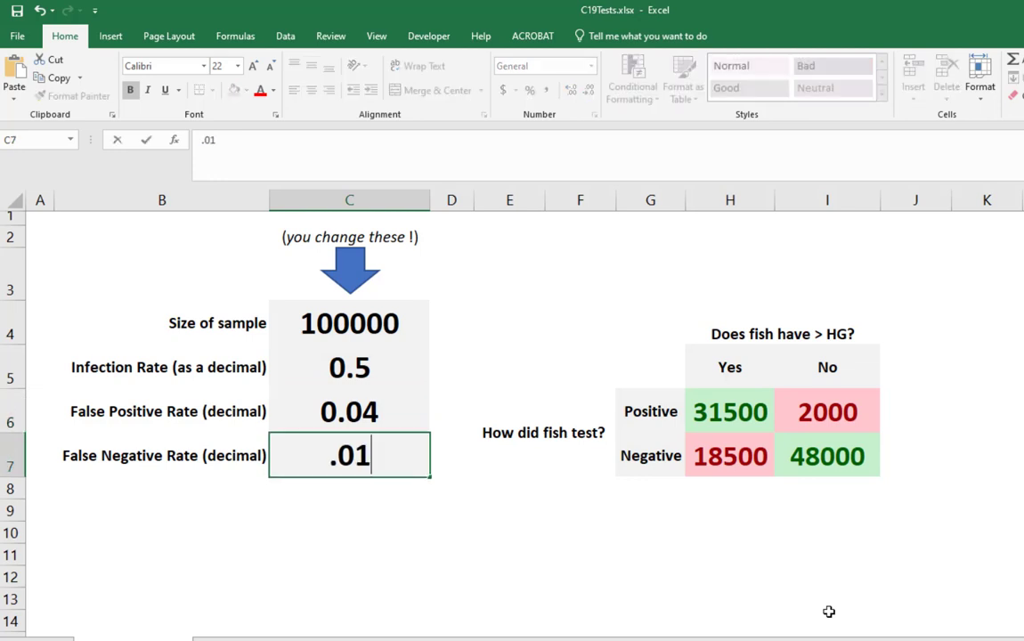
{"action": "key", "text": "Return"}
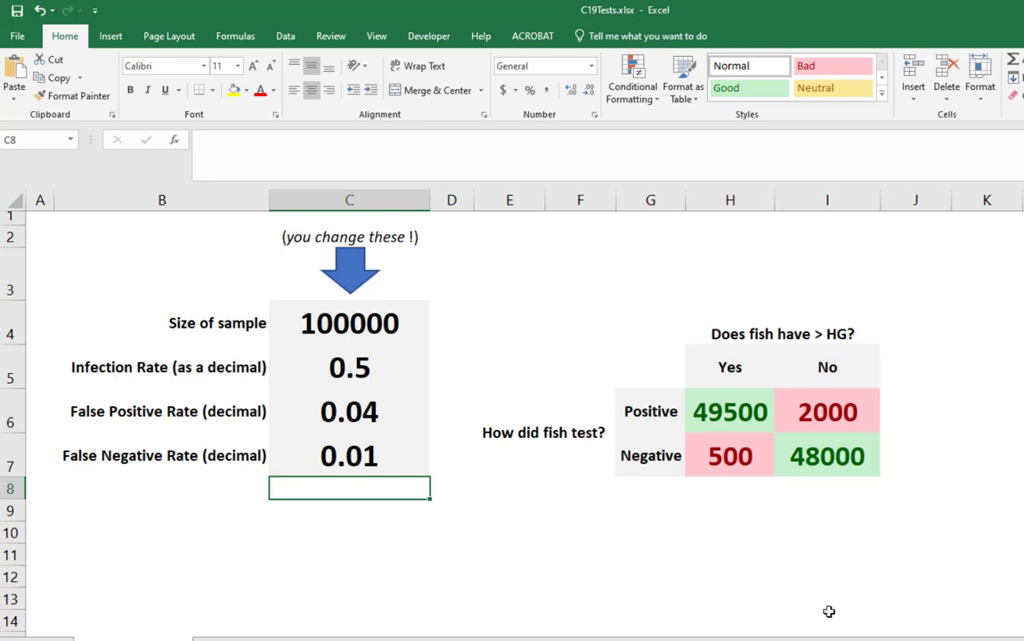
- Enter the label "Chance have it, assuming test +" in cell K6, beside the results table
{"action": "left_click", "coordinate": [991, 408]}
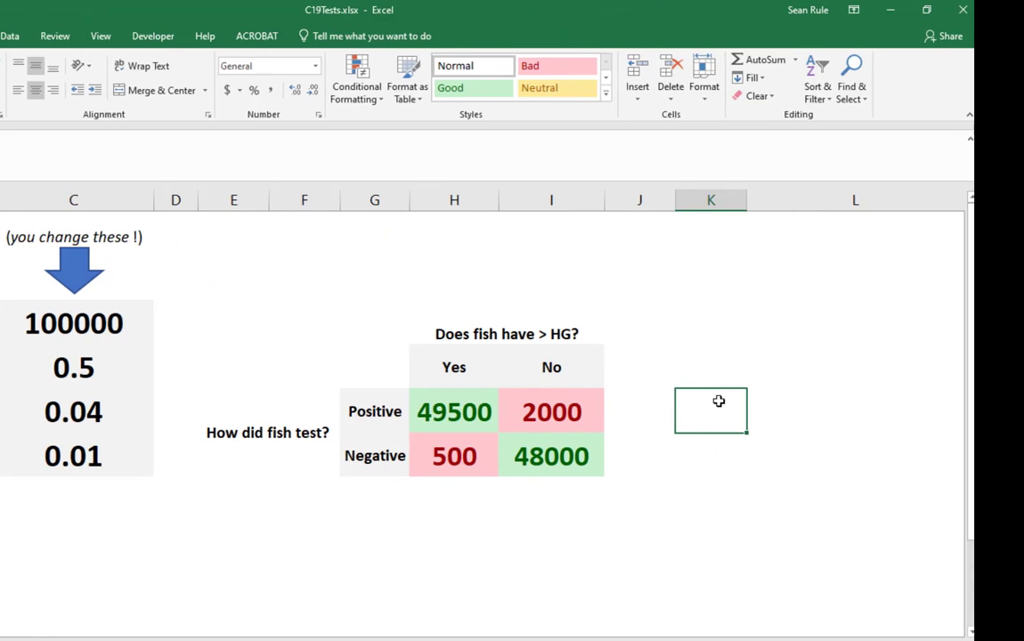
{"action": "type", "text": "Chance "}
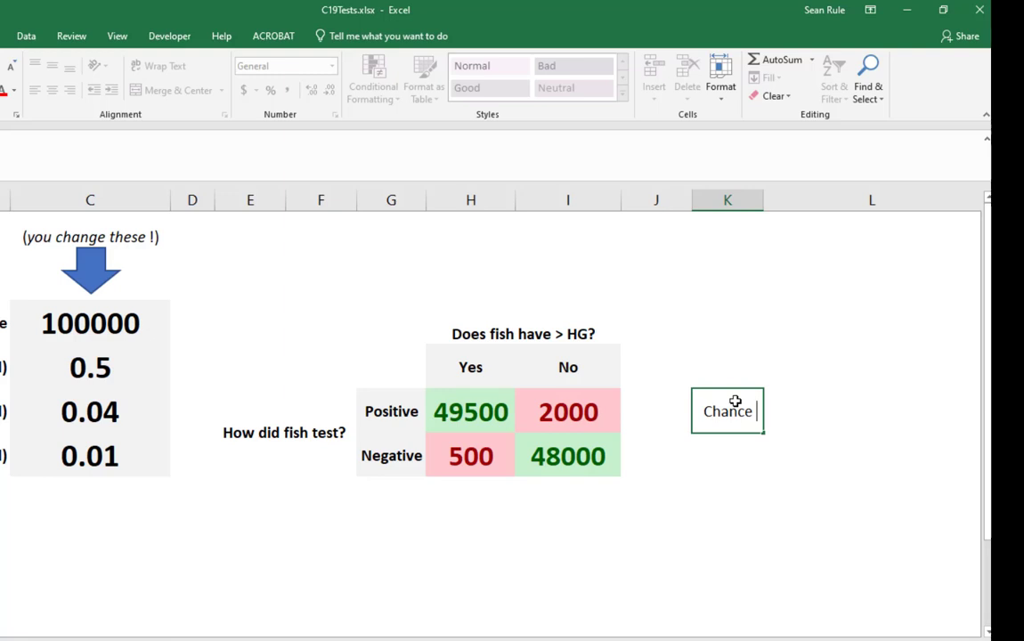
{"action": "type", "text": "have i"}
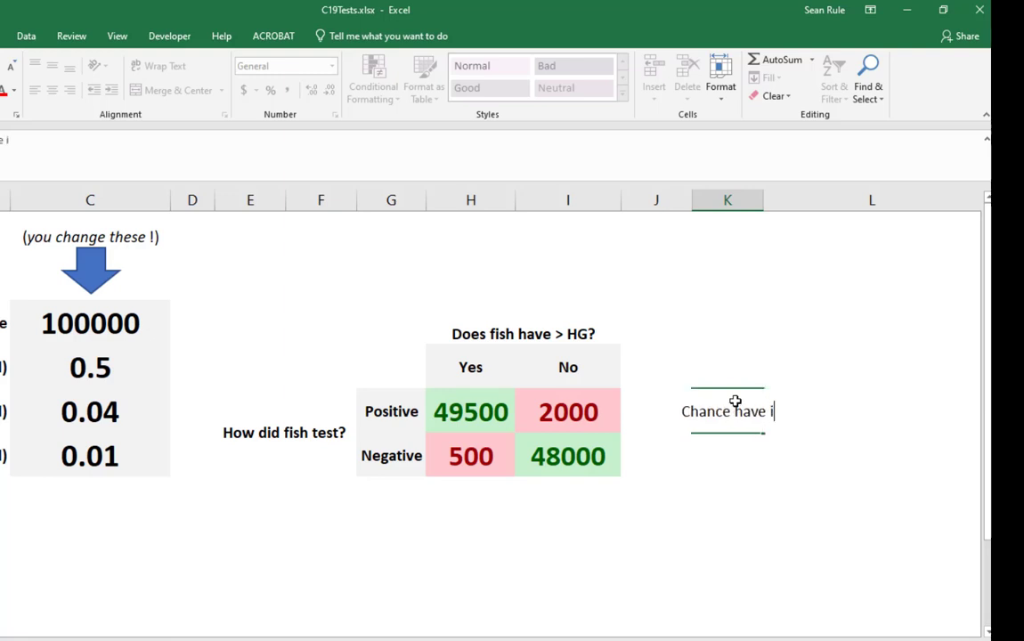
{"action": "type", "text": "t, assuming "}
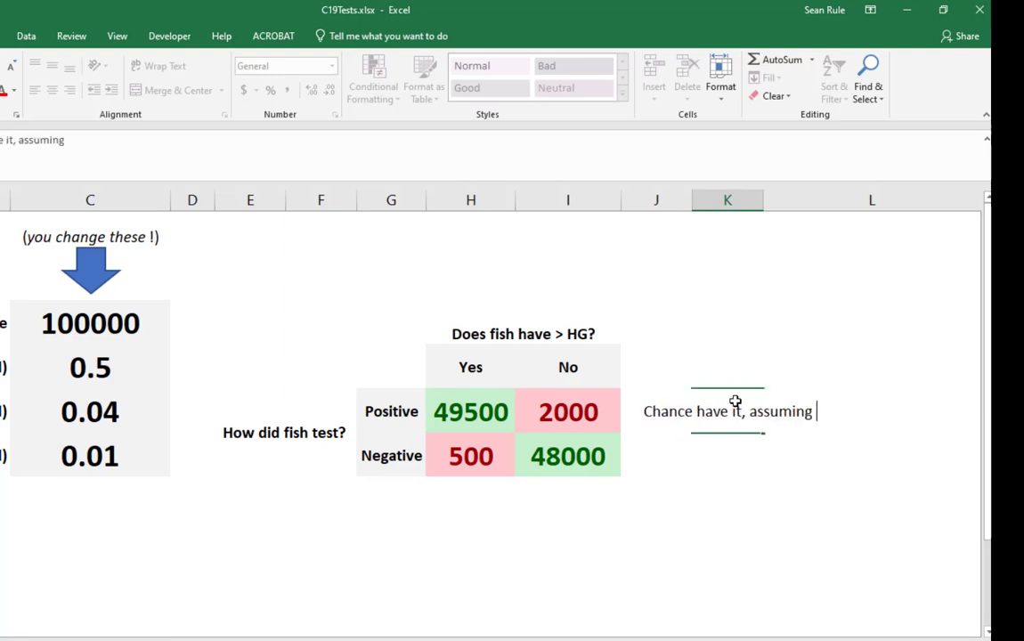
{"action": "type", "text": "test "}
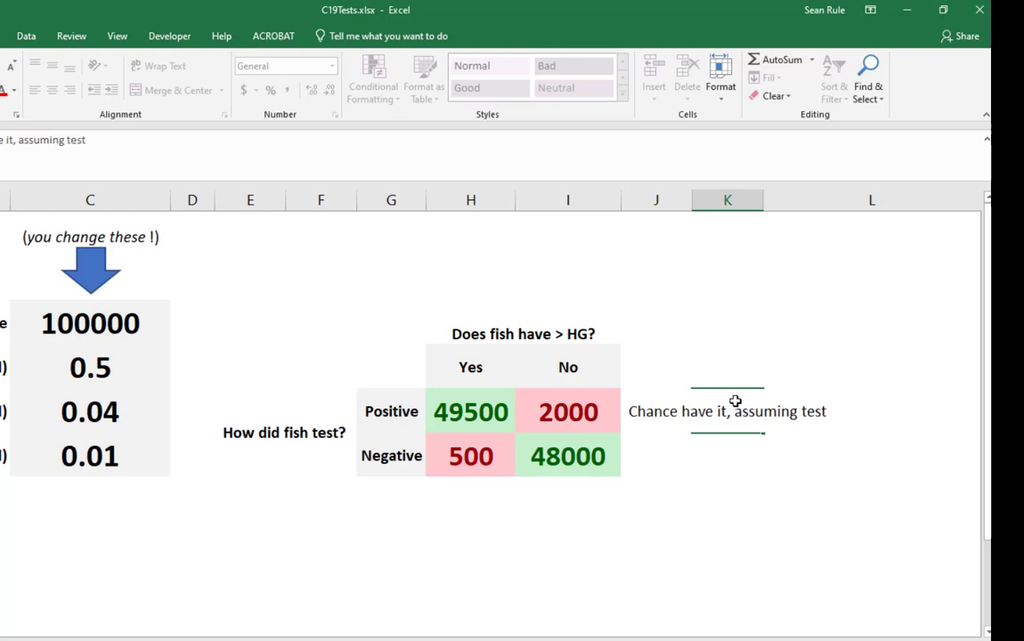
{"action": "type", "text": "+"}
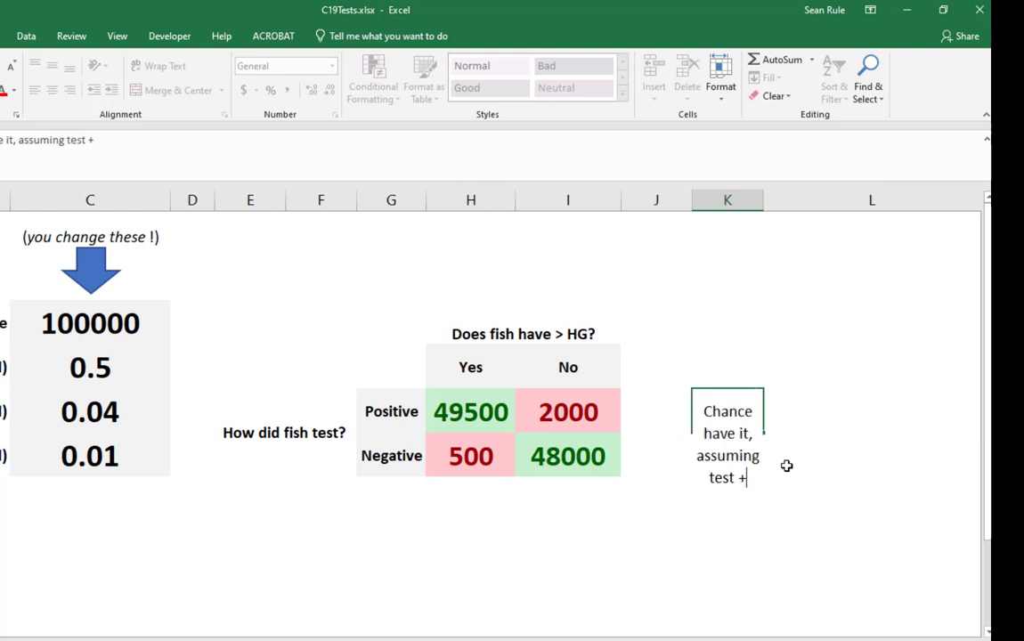
{"action": "left_click", "coordinate": [787, 466]}
{"action": "left_click", "coordinate": [755, 411]}
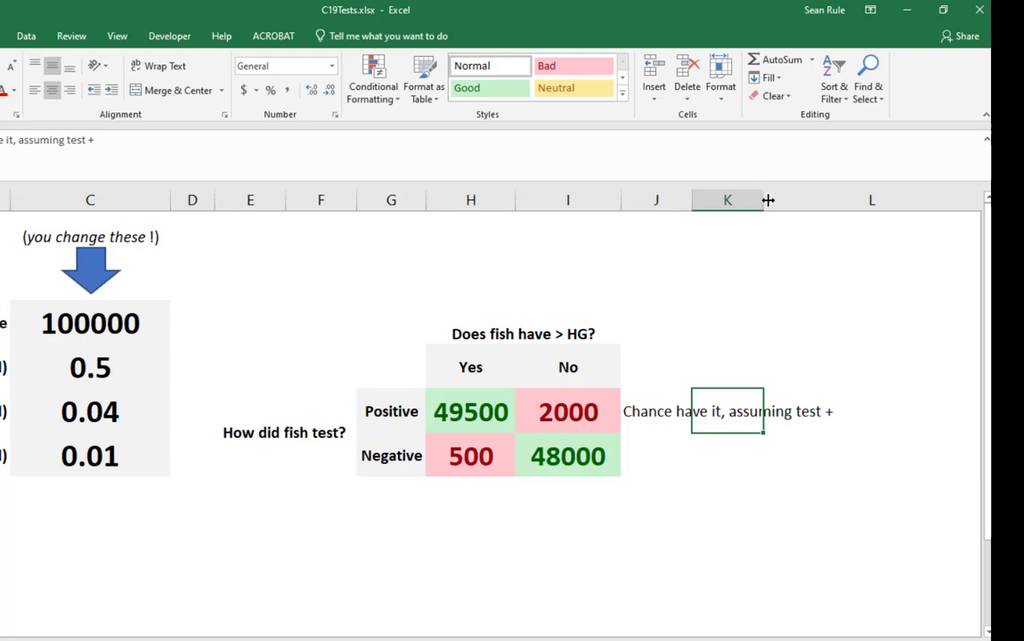
- Widen column K so that the whole label in K6 fits inside the cell
{"action": "left_click_drag", "start_coordinate": [767, 201], "coordinate": [917, 200]}
{"action": "scroll", "coordinate": [731, 636], "scroll_direction": "right", "scroll_amount": 1}
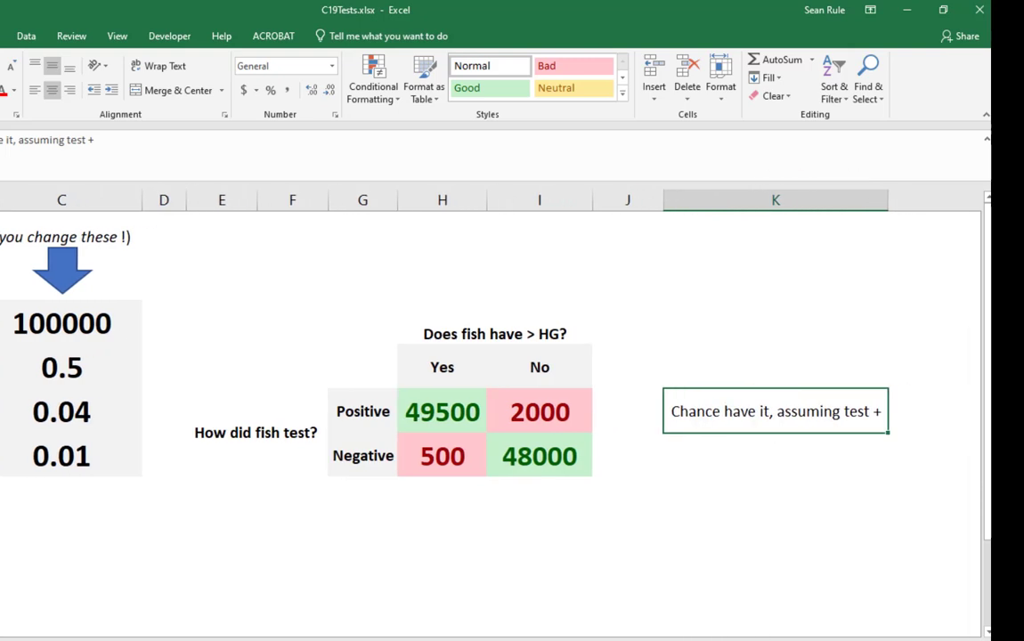
{"action": "scroll", "coordinate": [144, 281], "scroll_direction": "right", "scroll_amount": 5}
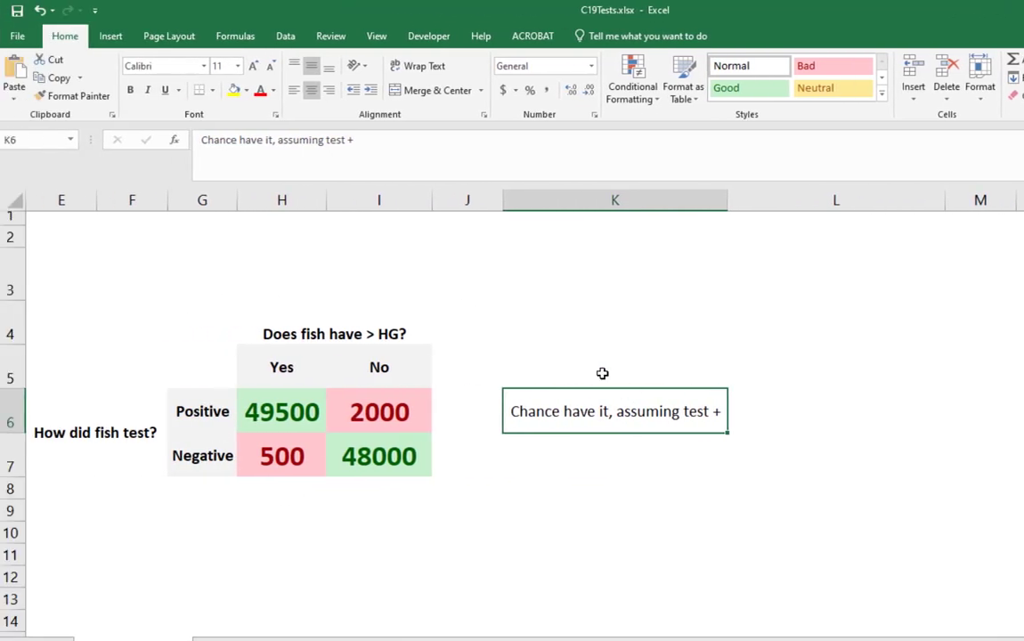
- Make the label in K6 bold and give its cell a light gray fill
{"action": "left_click", "coordinate": [765, 414]}
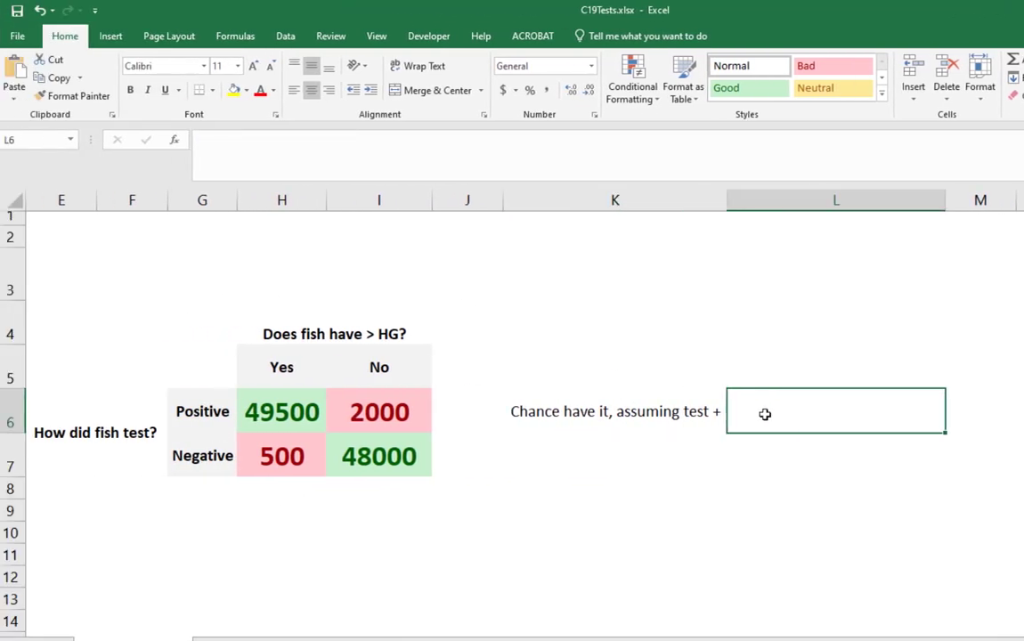
{"action": "left_click", "coordinate": [583, 416]}
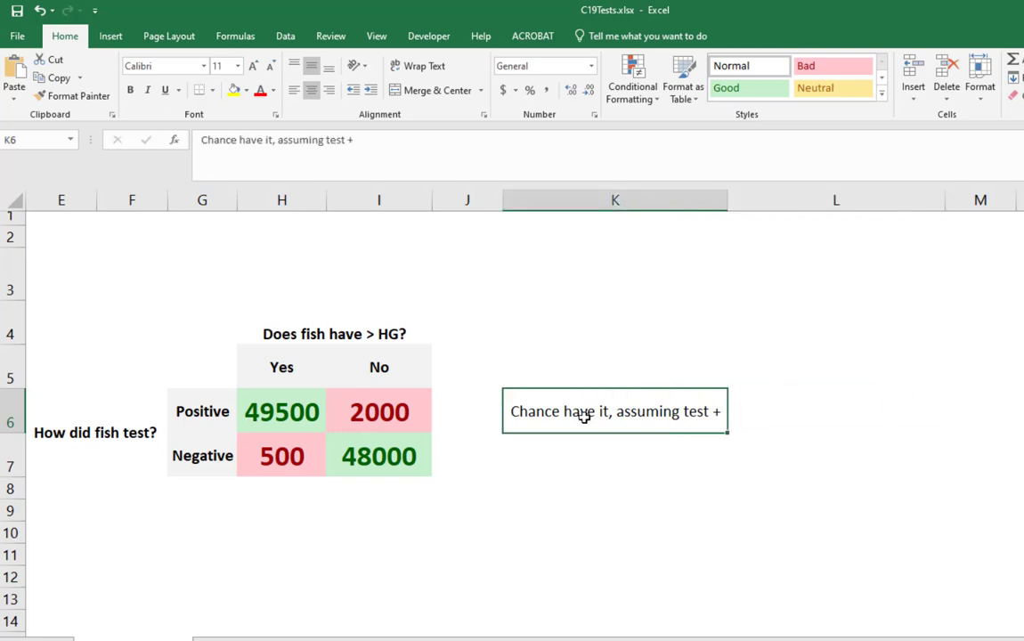
{"action": "key", "text": "ctrl+b"}
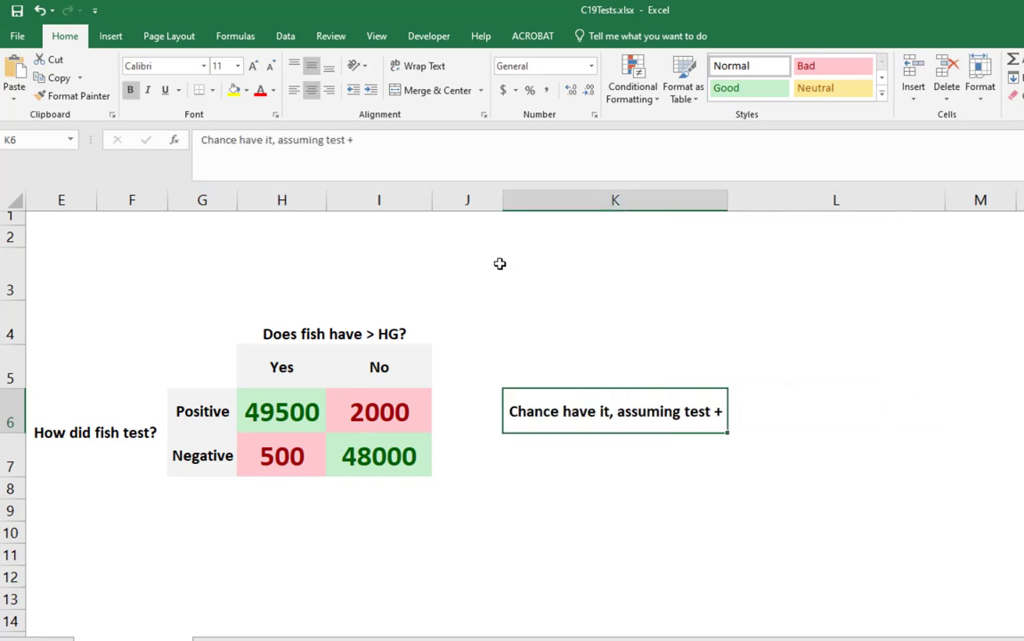
{"action": "left_click", "coordinate": [251, 93]}
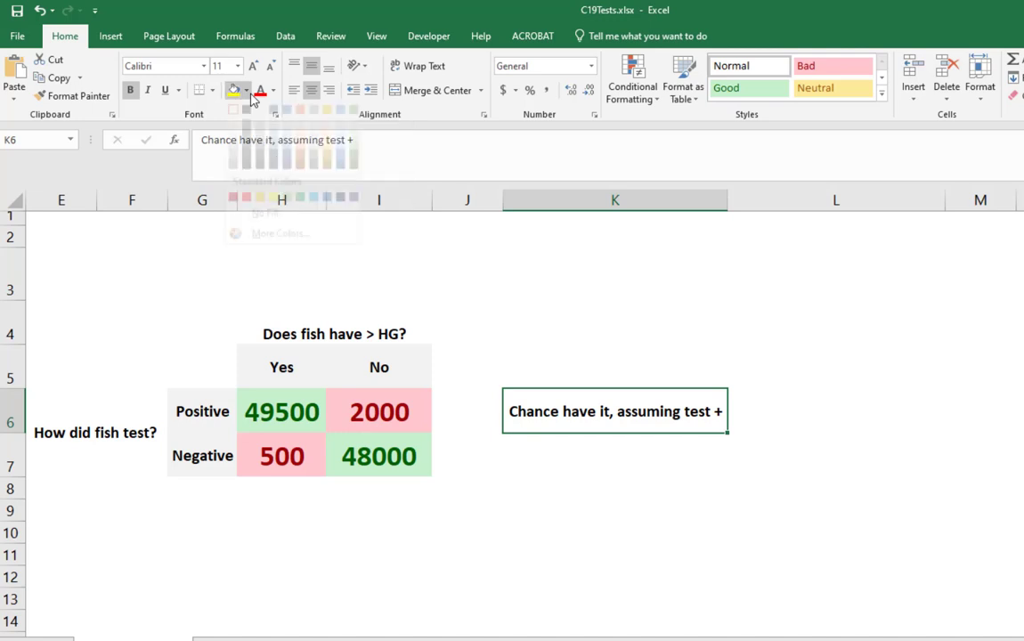
{"action": "left_click", "coordinate": [229, 142]}
{"action": "left_click", "coordinate": [634, 450]}
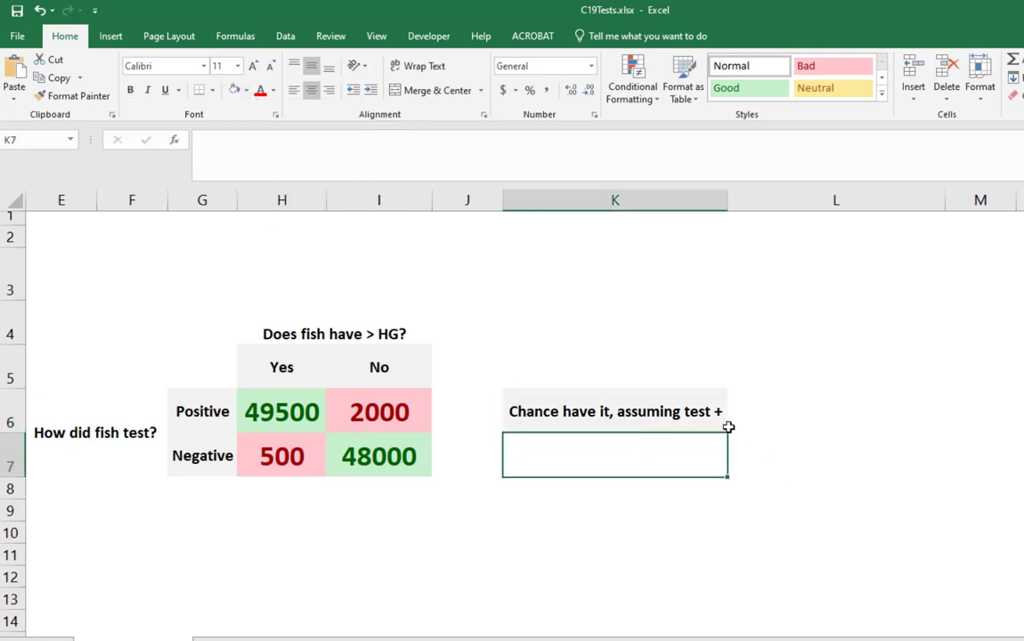
{"action": "left_click", "coordinate": [825, 431]}
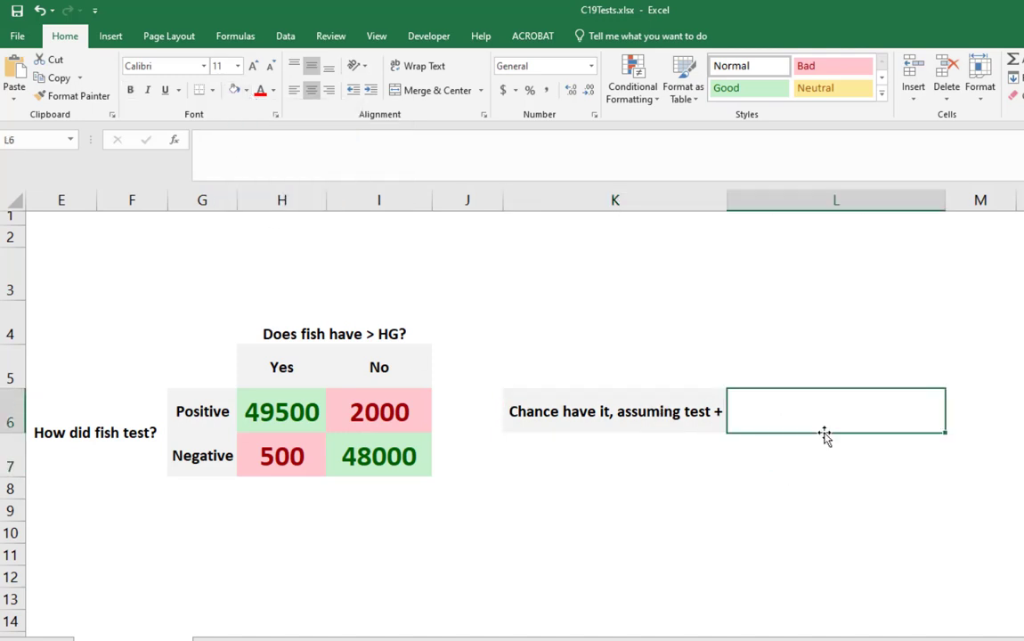
{"action": "type", "text": "="}
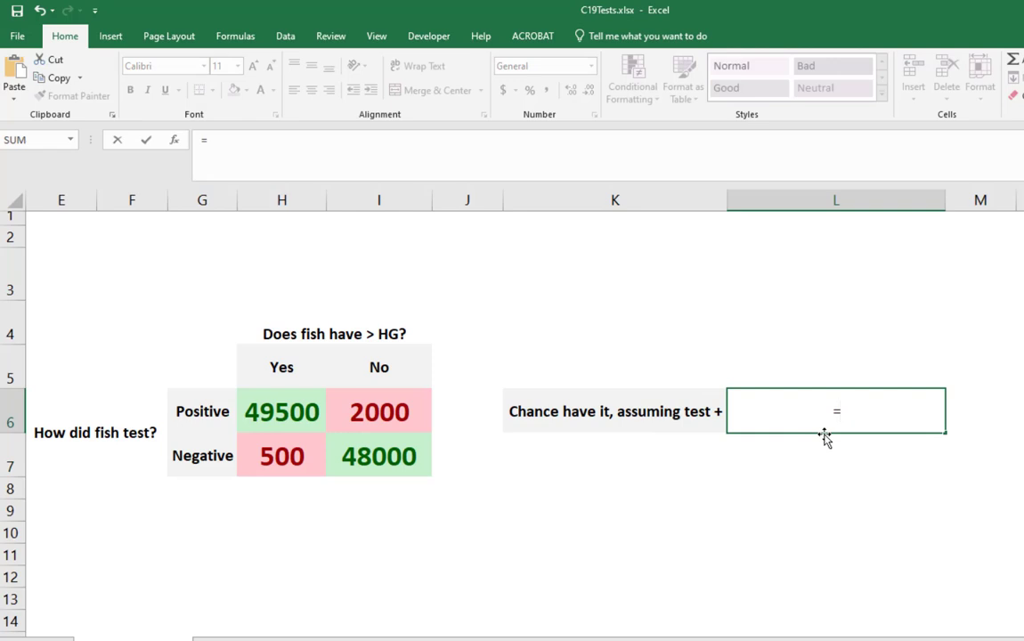
{"action": "key", "text": "BackSpace"}
{"action": "left_click", "coordinate": [798, 472]}
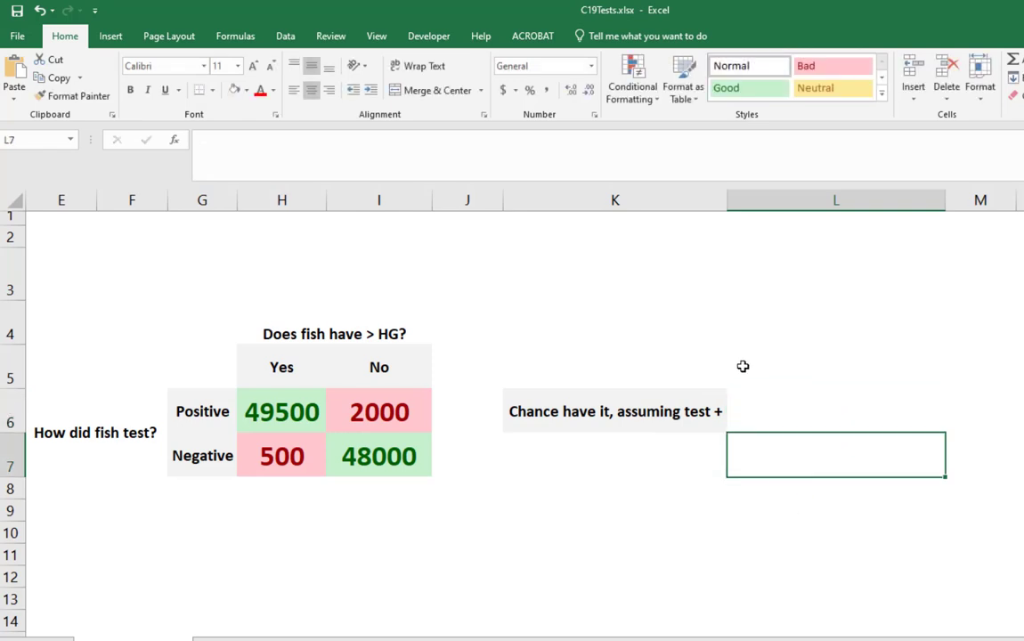
{"action": "left_click", "coordinate": [289, 408]}
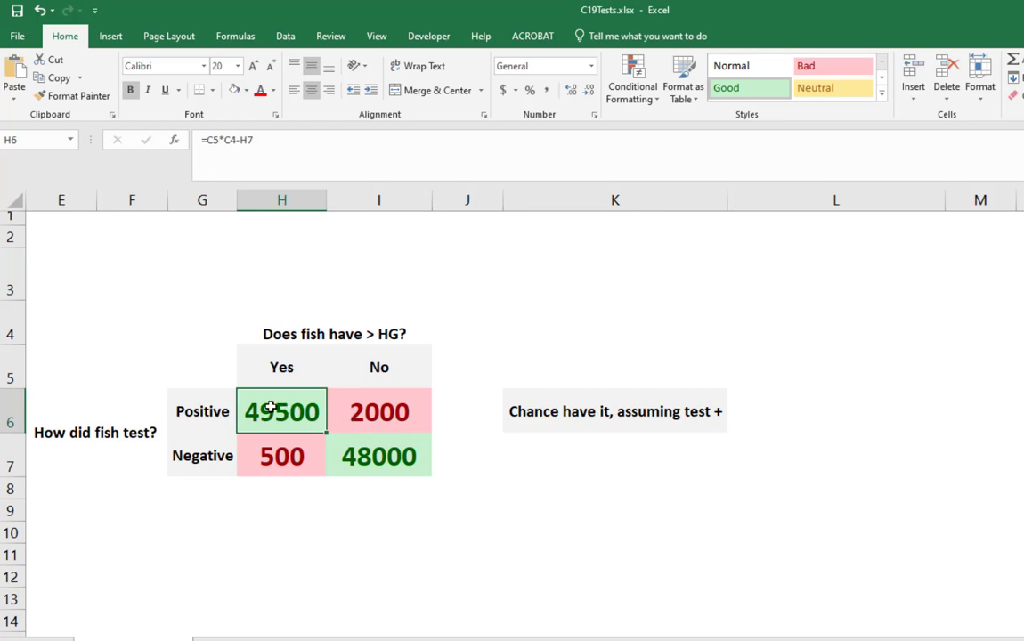
{"action": "left_click_drag", "start_coordinate": [247, 414], "coordinate": [381, 427]}
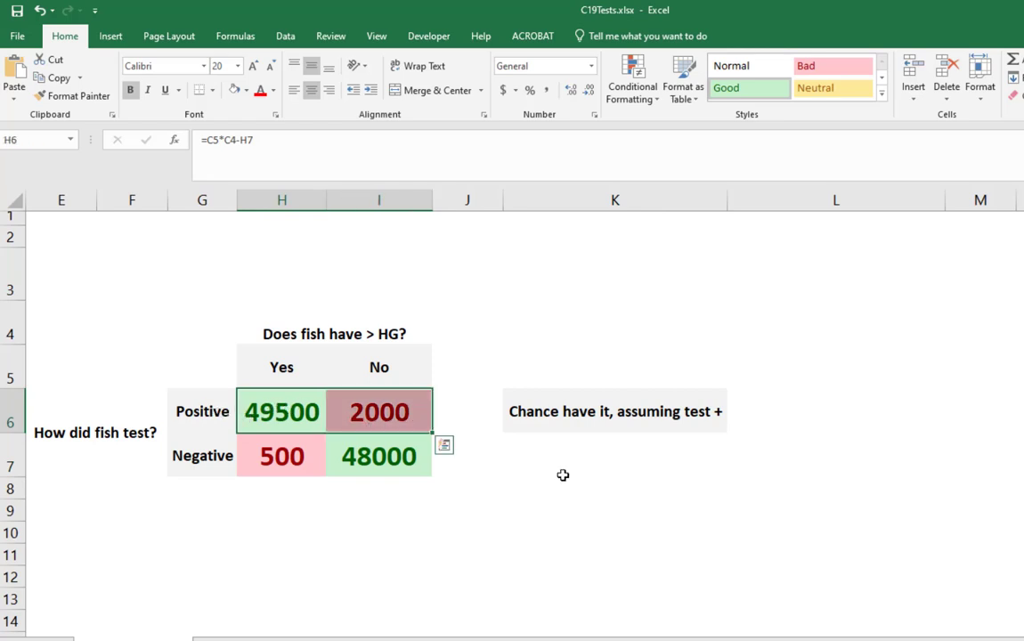
- Enter the formula =H6/(H6+I6) in L6 to compute the chance of having it given a positive test
{"action": "left_click", "coordinate": [799, 396]}
{"action": "type", "text": "="}
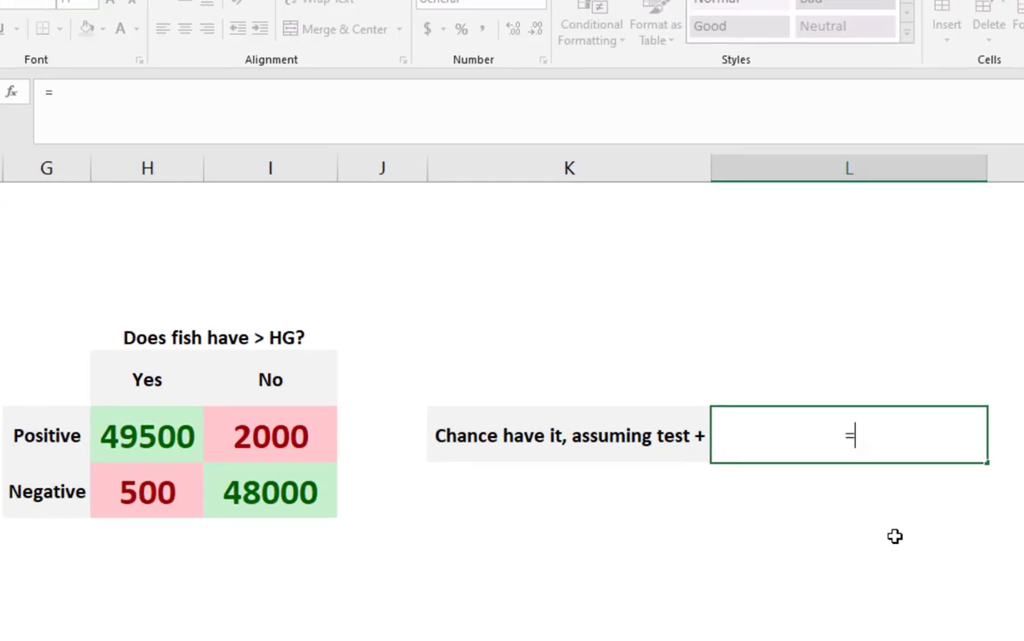
{"action": "left_click", "coordinate": [219, 412]}
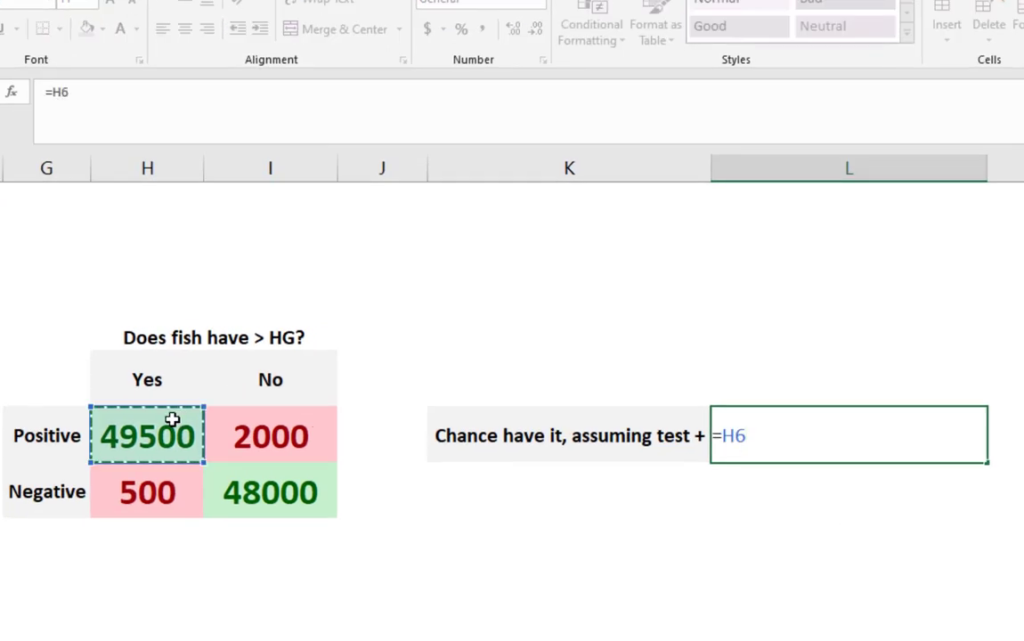
{"action": "type", "text": "/("}
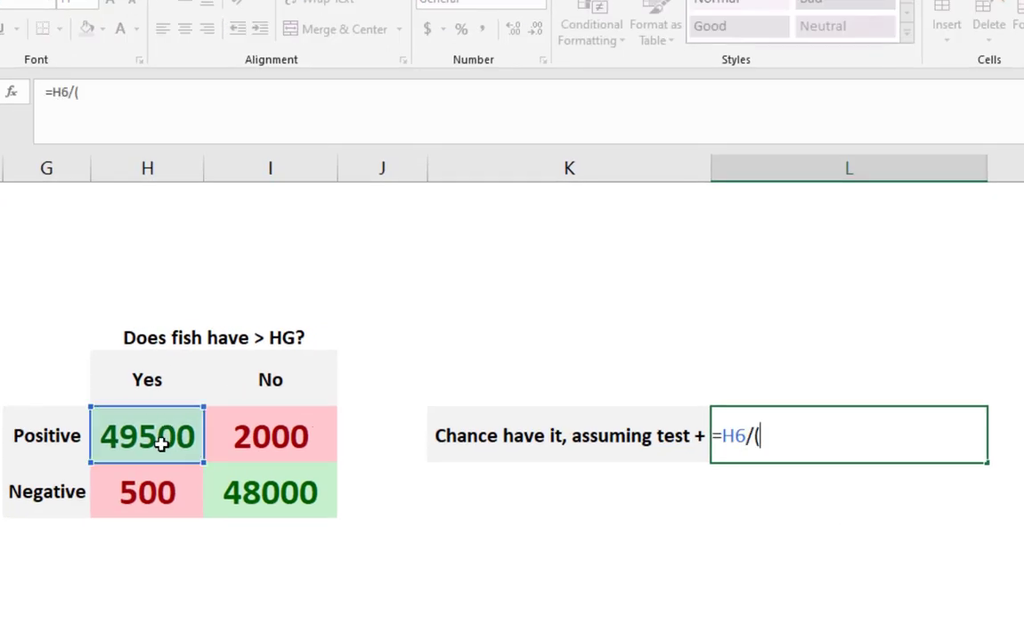
{"action": "left_click", "coordinate": [153, 436]}
{"action": "type", "text": "+"}
{"action": "left_click", "coordinate": [250, 433]}
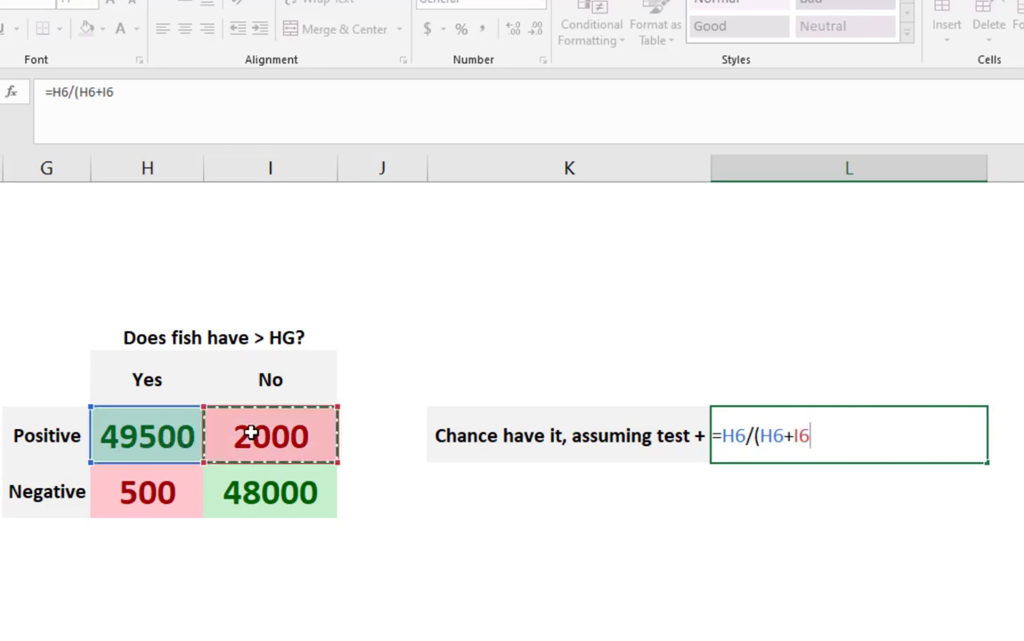
{"action": "type", "text": ")"}
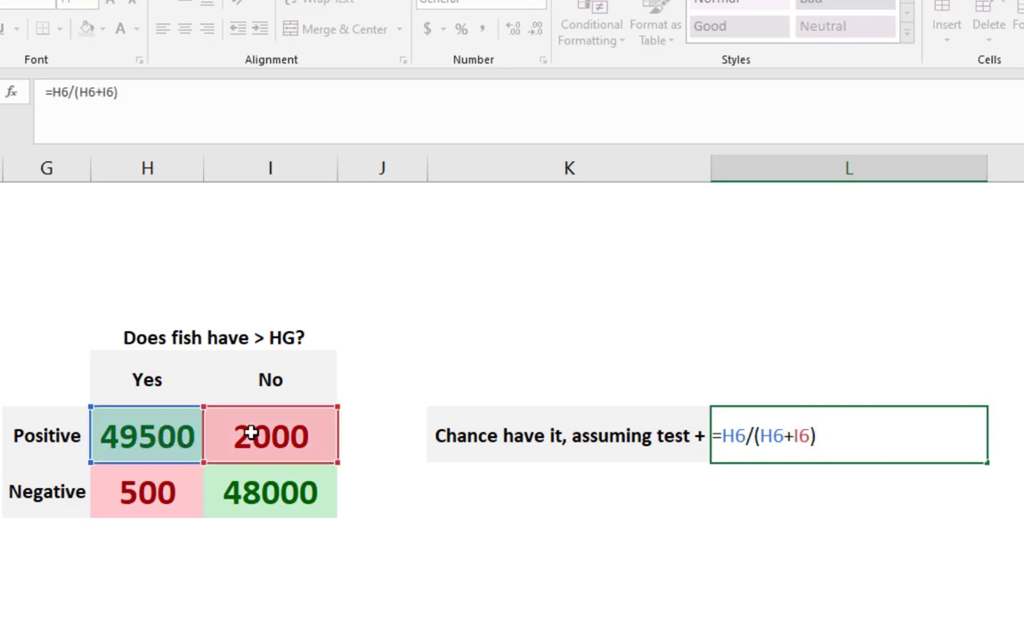
{"action": "key", "text": "Return"}
- Format the result in L6 as a percentage in larger, bold text
{"action": "left_click", "coordinate": [880, 441]}
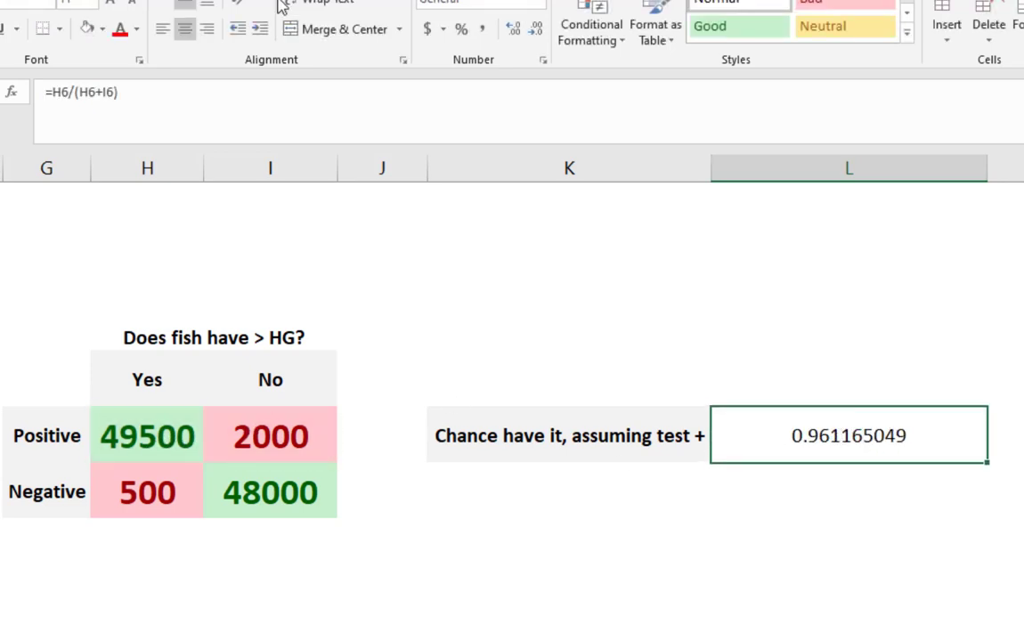
{"action": "left_click", "coordinate": [460, 29]}
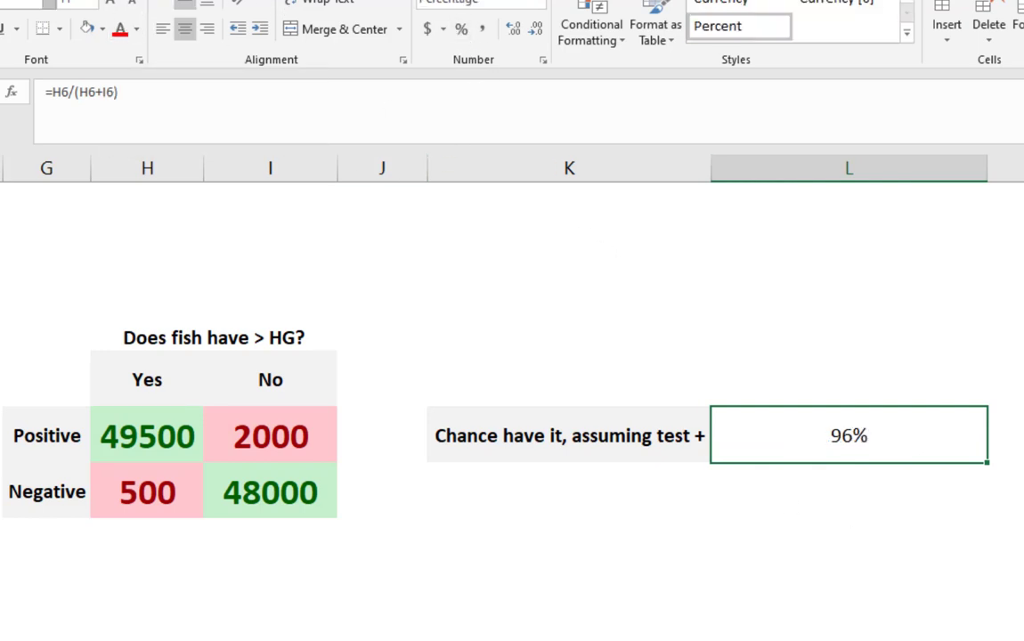
{"action": "left_click", "coordinate": [114, 3]}
{"action": "left_click", "coordinate": [118, 2]}
{"action": "key", "text": "ctrl+b"}
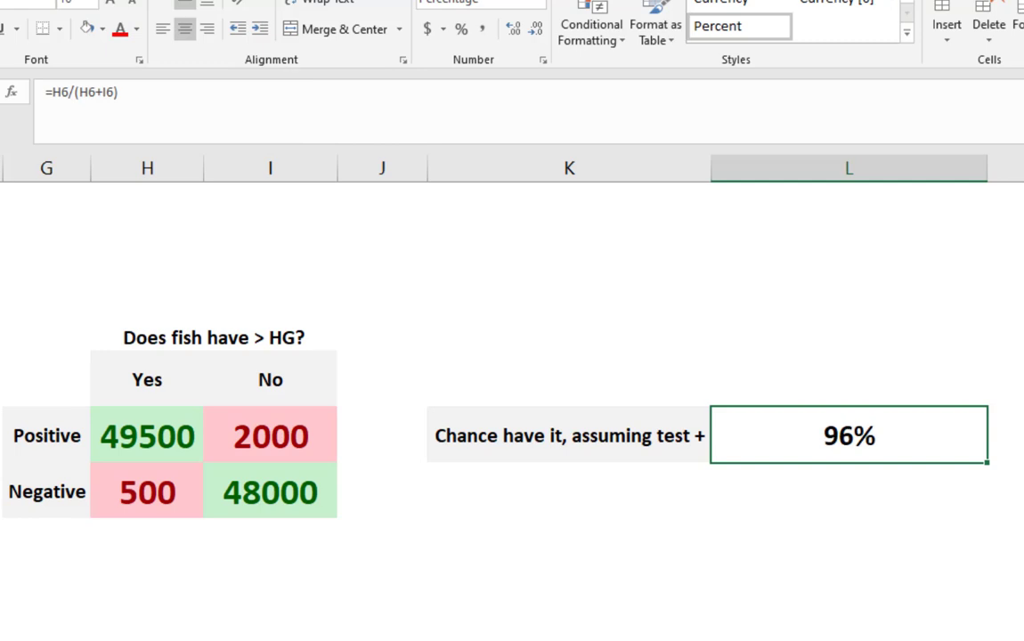
- Give cell L6 a light blue fill and narrow column L to fit the percentage closely
{"action": "left_click", "coordinate": [102, 29]}
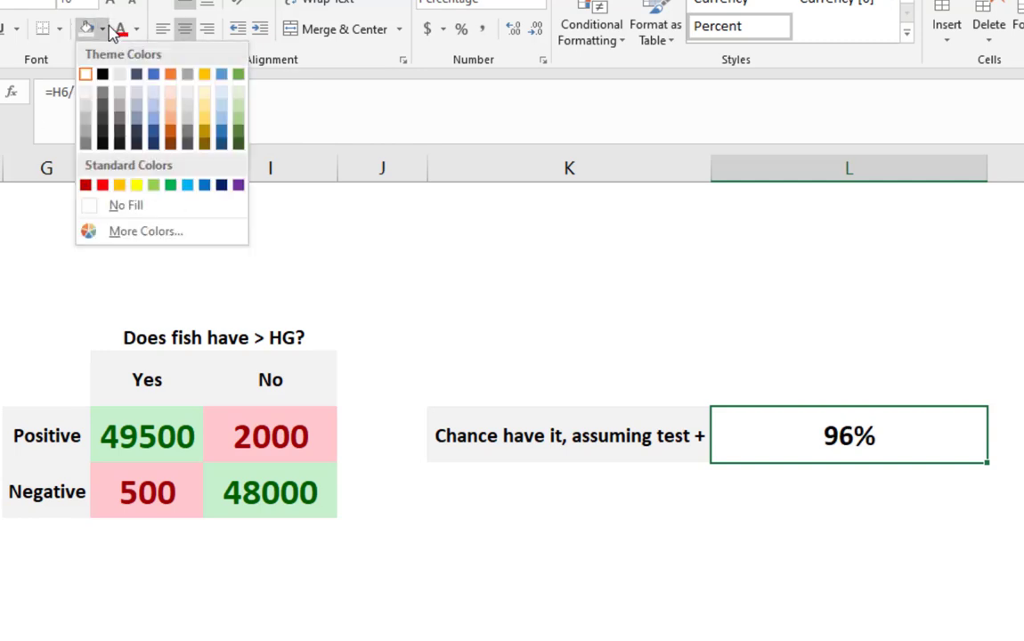
{"action": "left_click", "coordinate": [153, 102]}
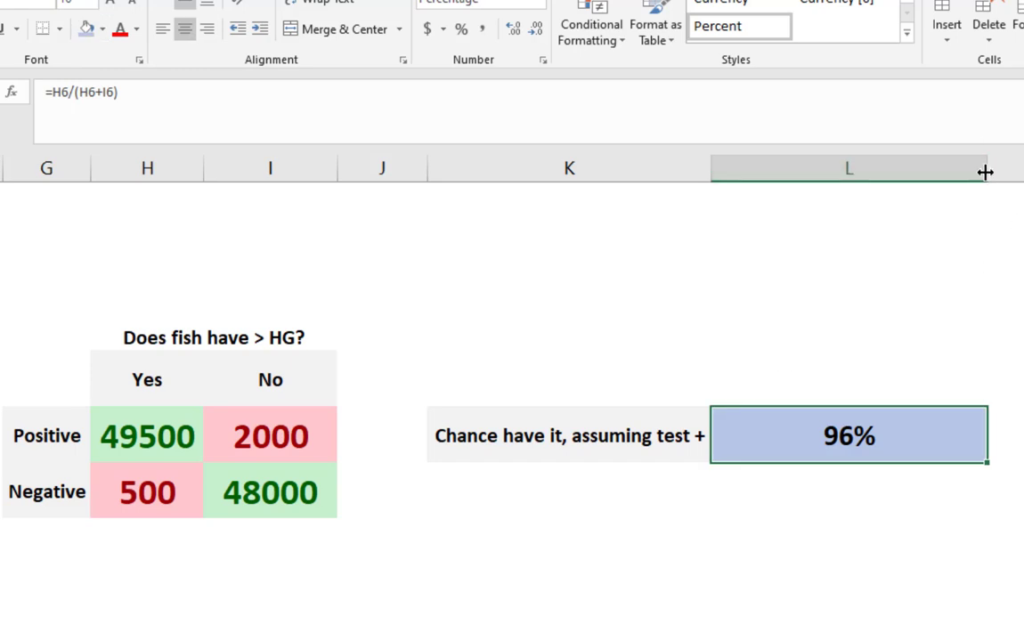
{"action": "left_click_drag", "start_coordinate": [987, 167], "coordinate": [775, 167]}
- Enter the label "Chance Don't have It, assuming test -" in K7 and widen column K to fit it
{"action": "left_click", "coordinate": [529, 485]}
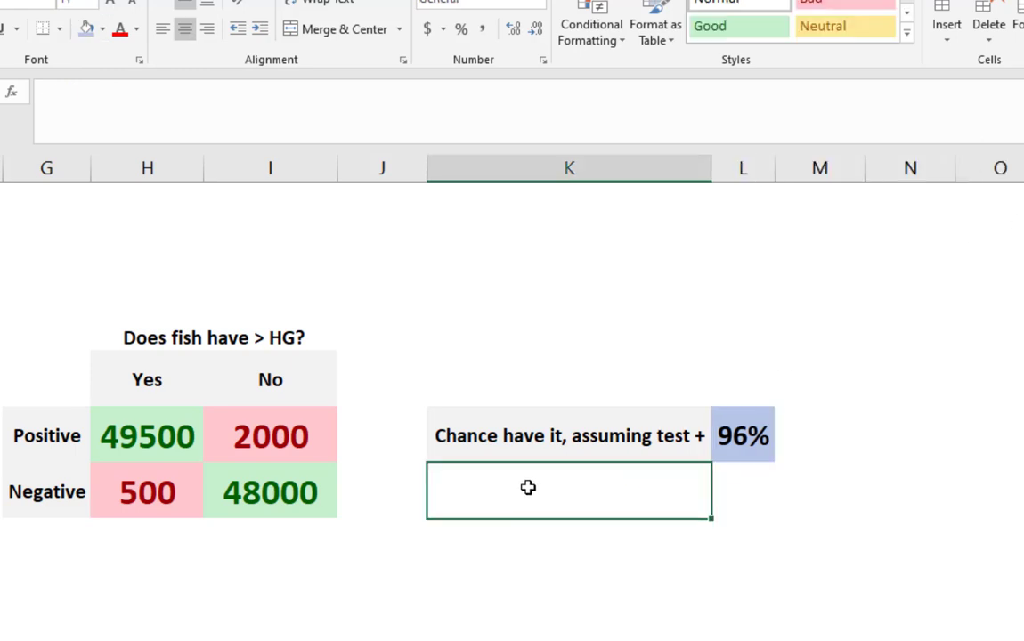
{"action": "type", "text": "Chance Don;t "}
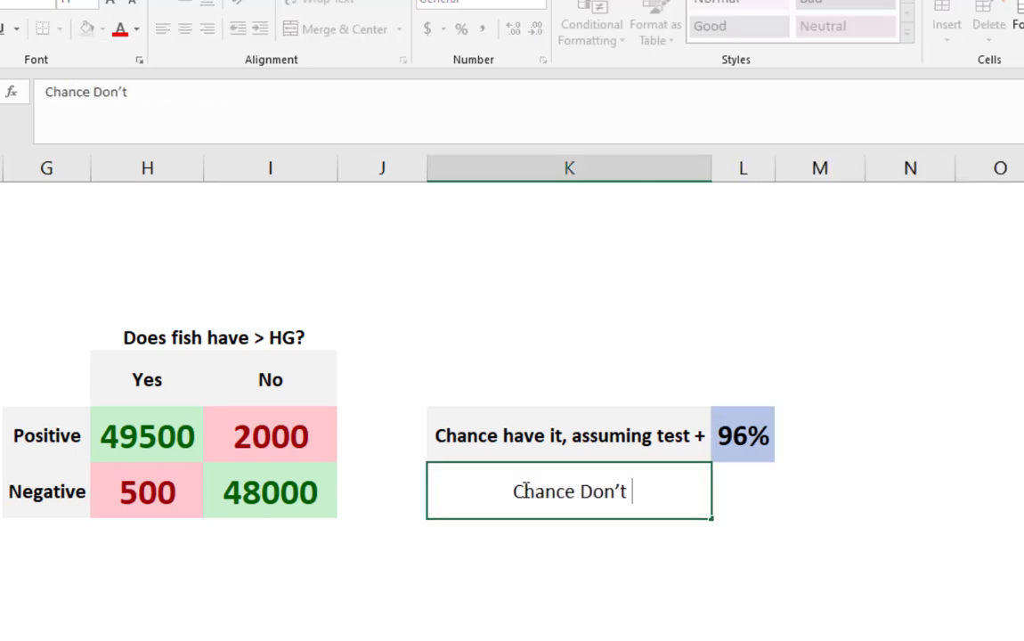
{"action": "type", "text": "have It, "}
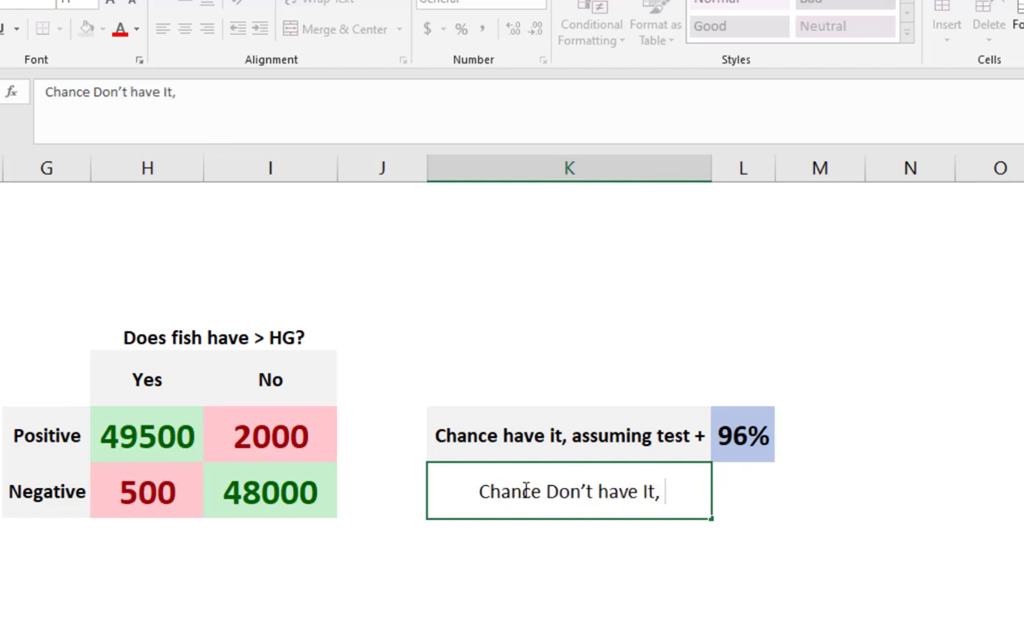
{"action": "type", "text": "assuming"}
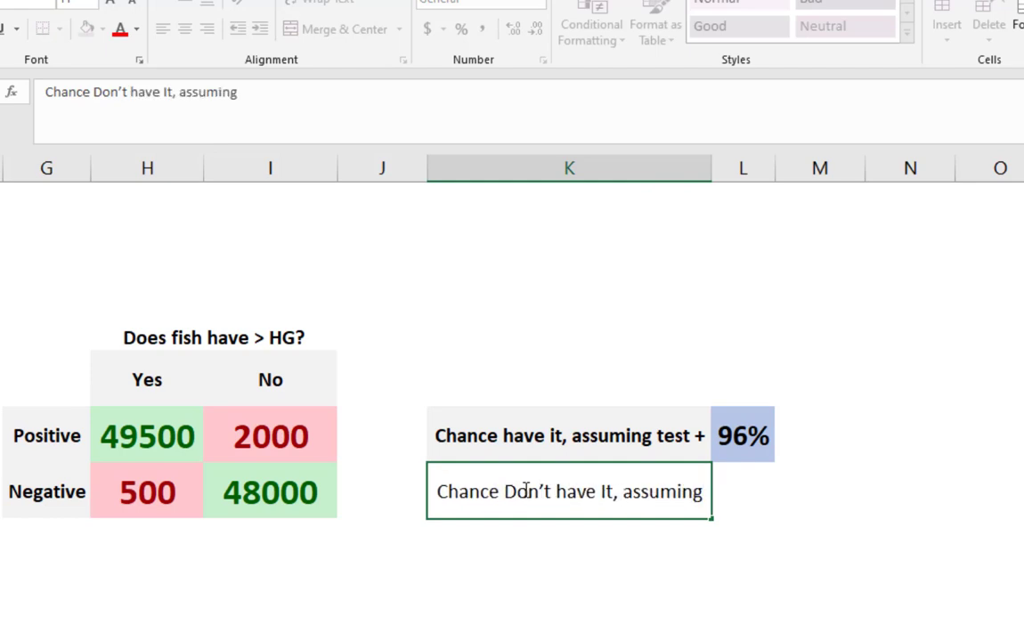
{"action": "type", "text": " test -"}
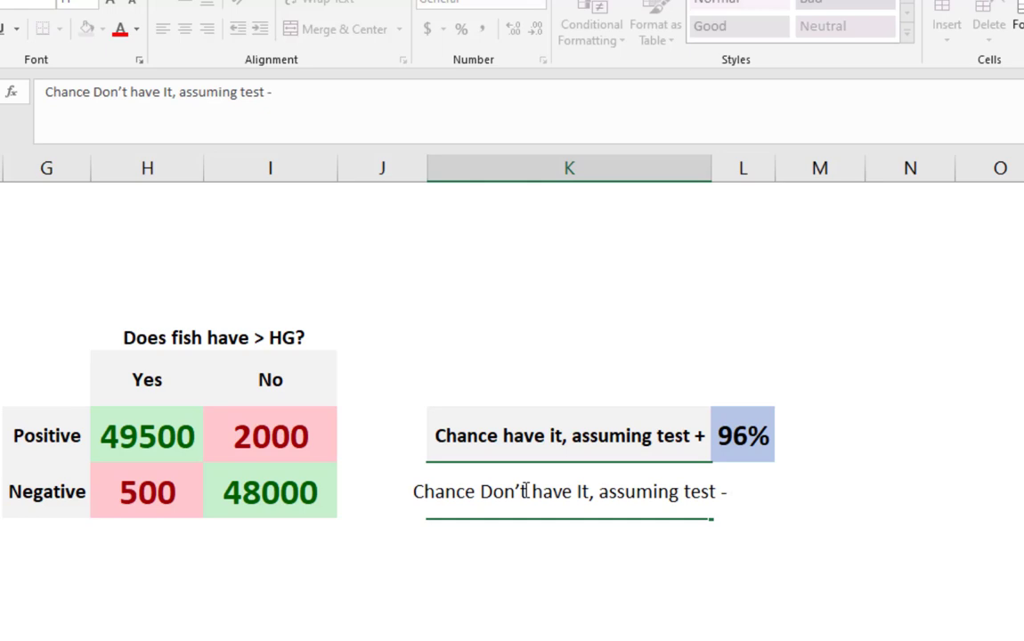
{"action": "key", "text": "Return"}
{"action": "double_click", "coordinate": [711, 167]}
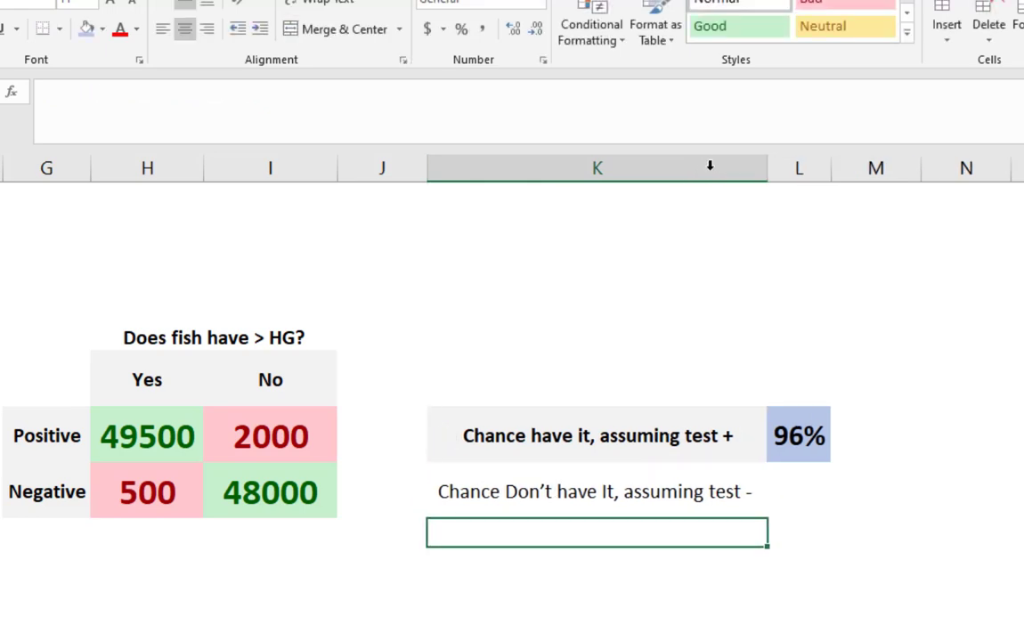
- Capitalize the words in K6 so the label reads "Chance Have It, assuming test +"
{"action": "left_click", "coordinate": [603, 400]}
{"action": "left_click", "coordinate": [578, 436]}
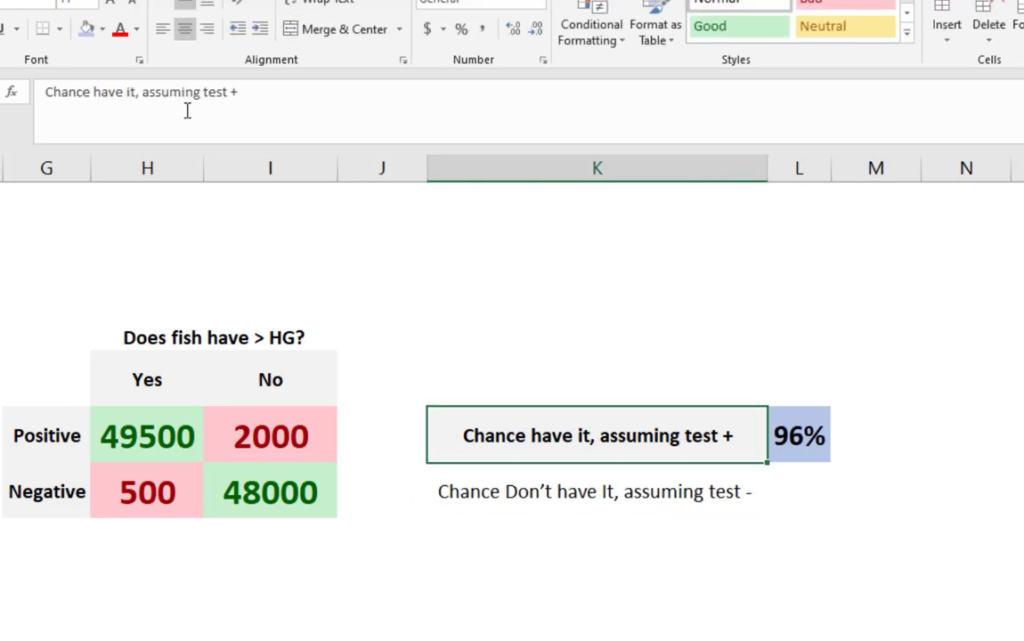
{"action": "left_click", "coordinate": [105, 91]}
{"action": "key", "text": "BackSpace"}
{"action": "type", "text": "H"}
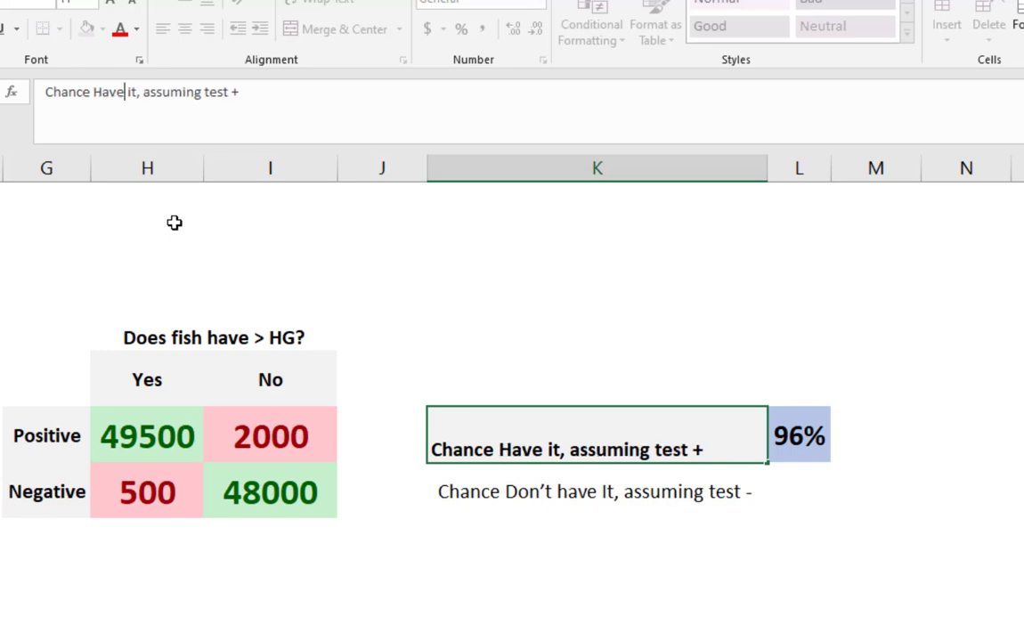
{"action": "key", "text": "BackSpace"}
{"action": "type", "text": "I"}
{"action": "key", "text": "Return"}
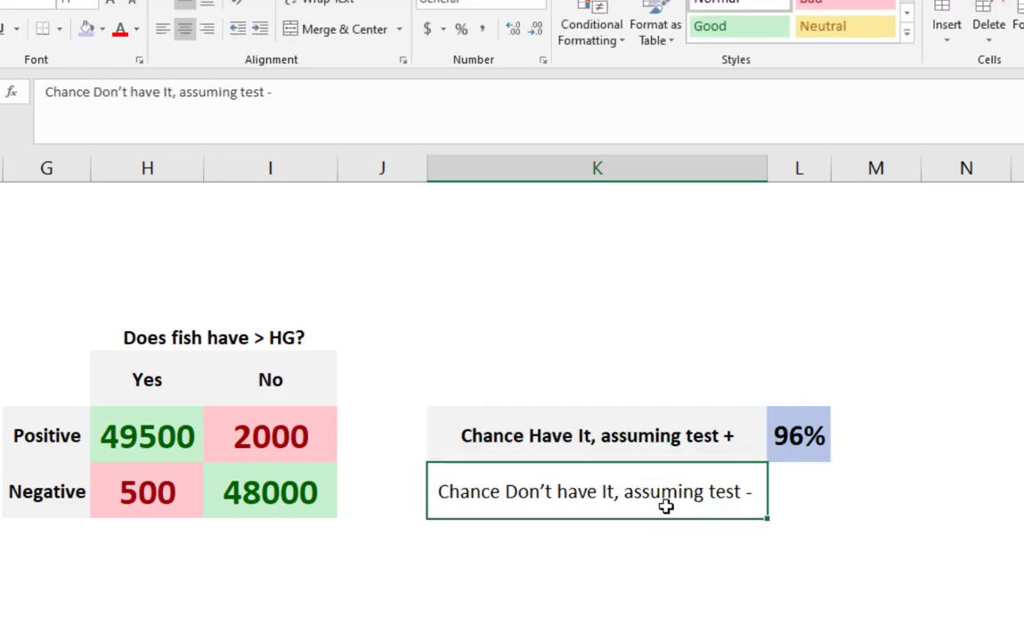
- Capitalize "have" in K7 so the label reads "Chance Don't Have It, assuming test -"
{"action": "left_click", "coordinate": [133, 93]}
{"action": "key", "text": "Delete"}
{"action": "type", "text": "H"}
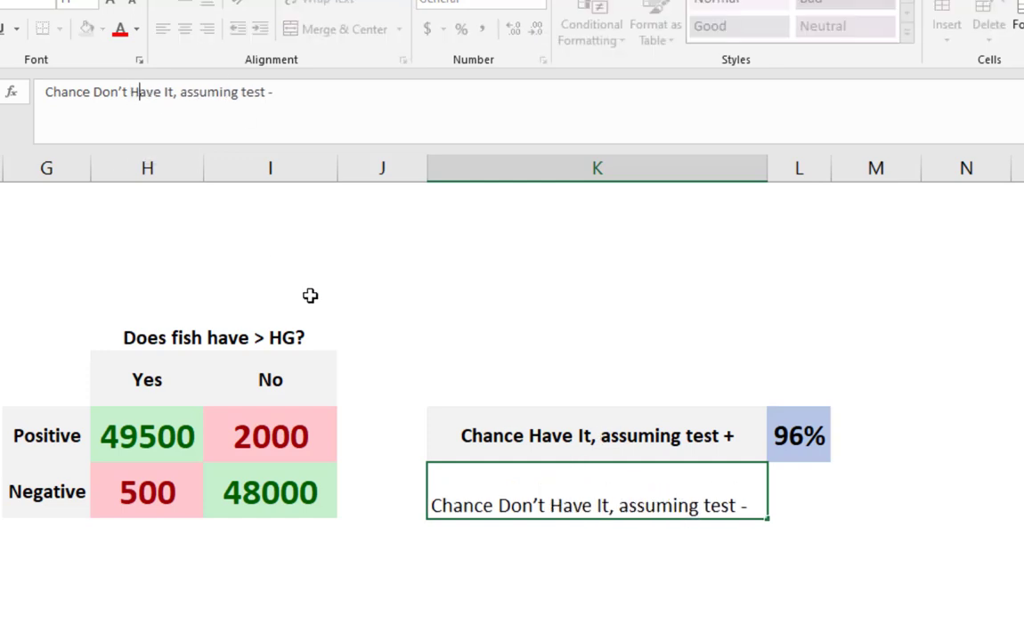
{"action": "key", "text": "Delete"}
{"action": "type", "text": "I"}
{"action": "left_click", "coordinate": [574, 443]}
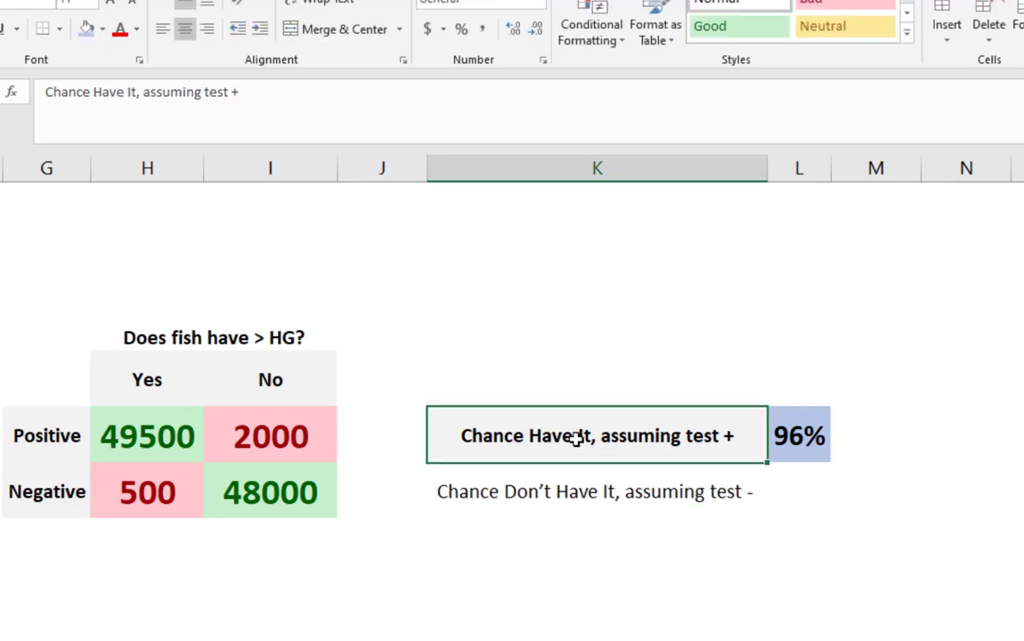
- Give cell K7 a medium gray fill and make its label bold
{"action": "left_click", "coordinate": [719, 492]}
{"action": "left_click", "coordinate": [102, 30]}
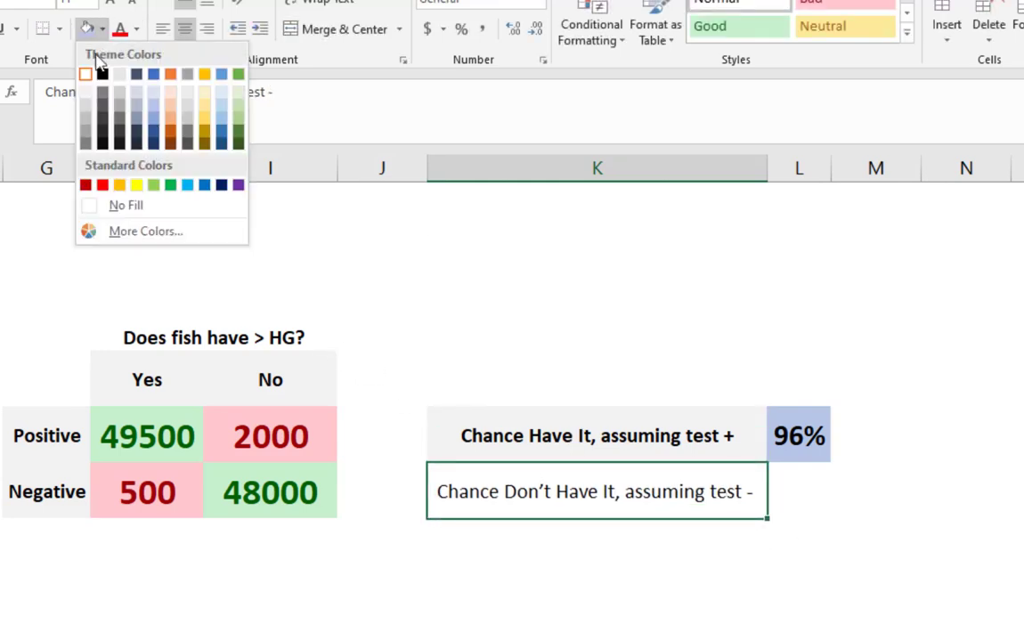
{"action": "left_click", "coordinate": [85, 114]}
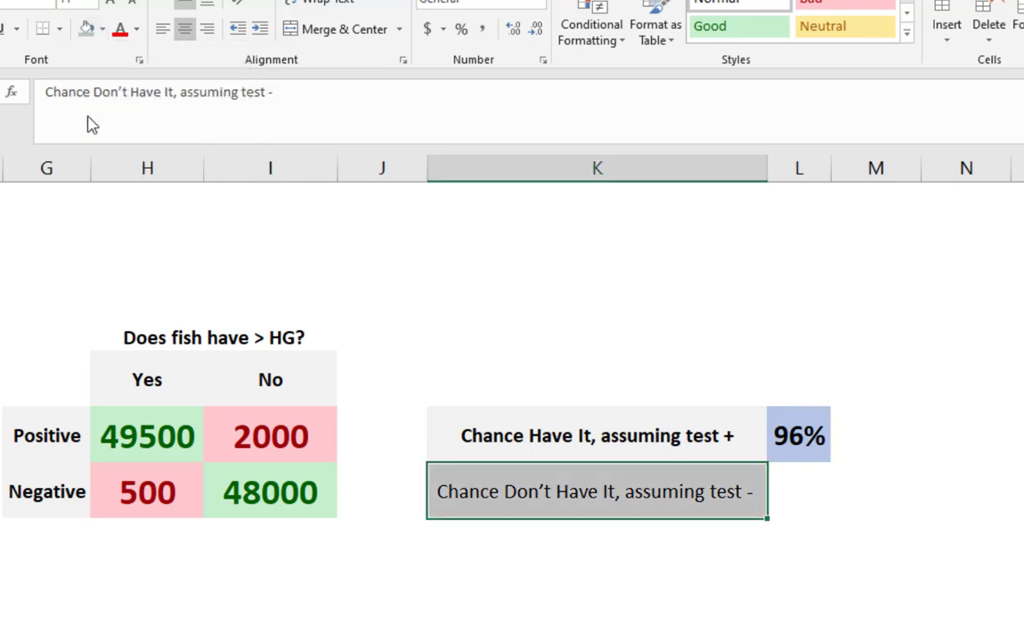
{"action": "key", "text": "ctrl+b"}
- Enter the formula =I7/(H7+I7) in L7 to compute the chance of not having it given a negative test
{"action": "key", "text": "Right"}
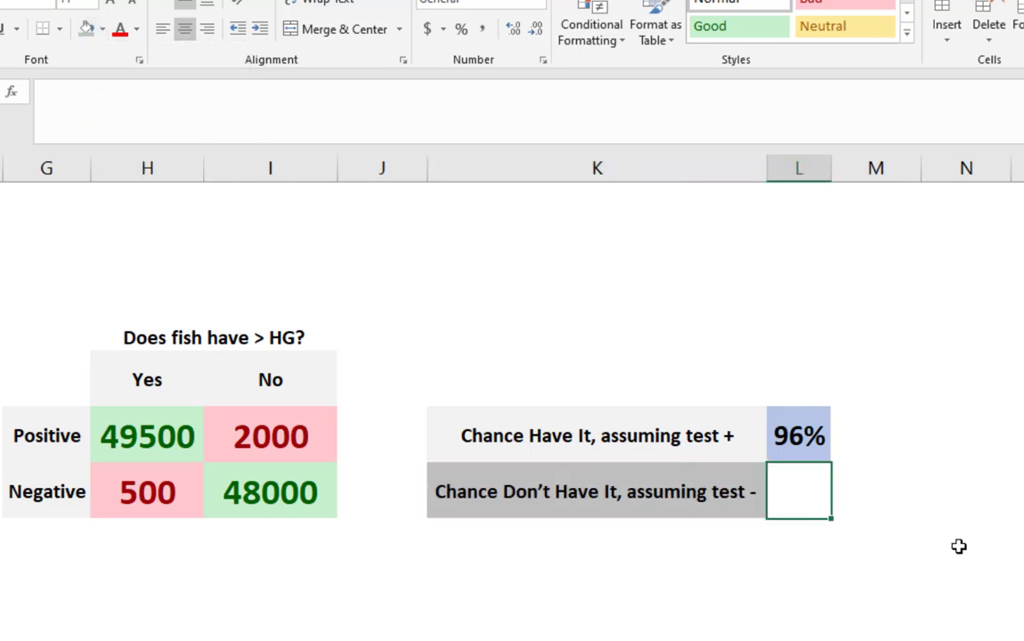
{"action": "type", "text": "="}
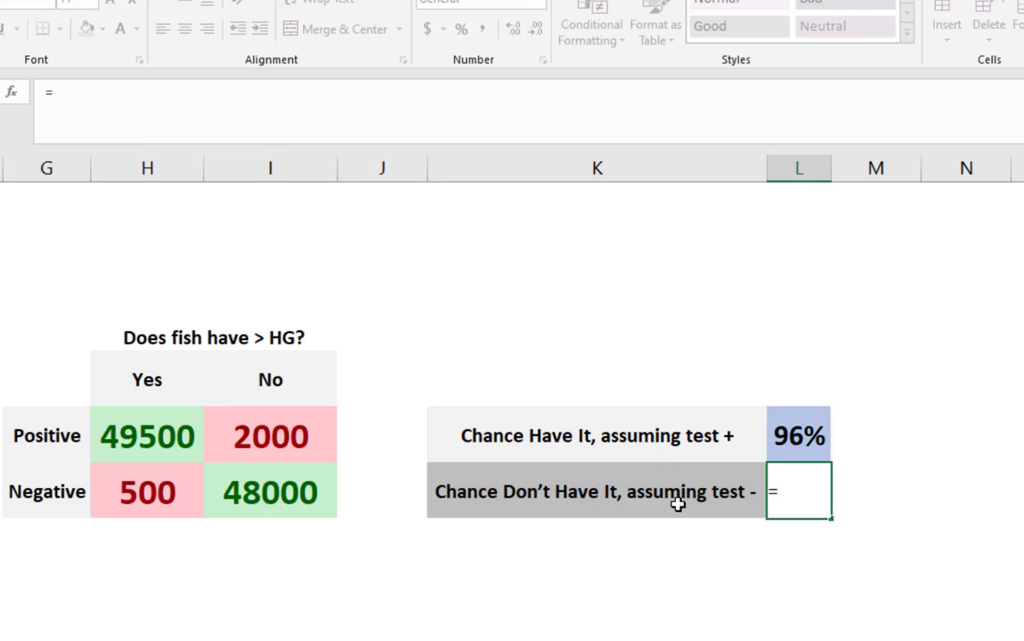
{"action": "left_click", "coordinate": [268, 495]}
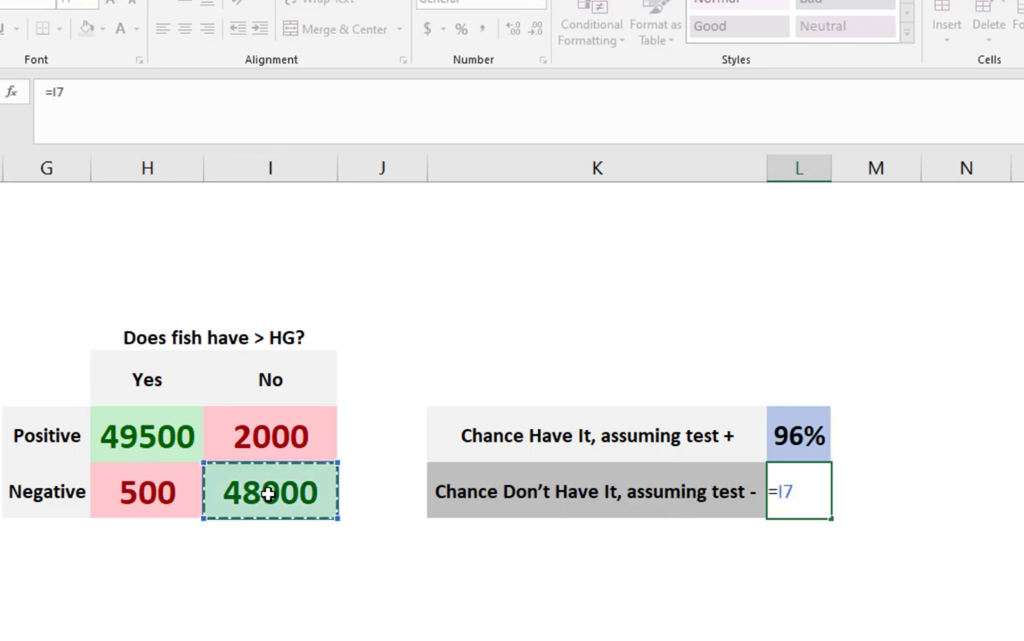
{"action": "type", "text": "/("}
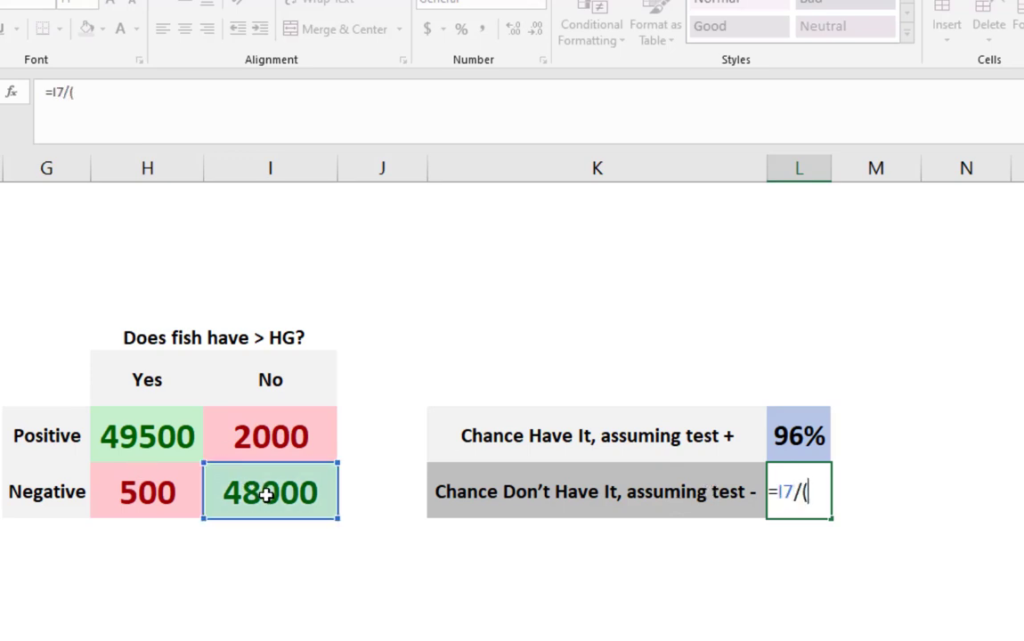
{"action": "left_click", "coordinate": [131, 495]}
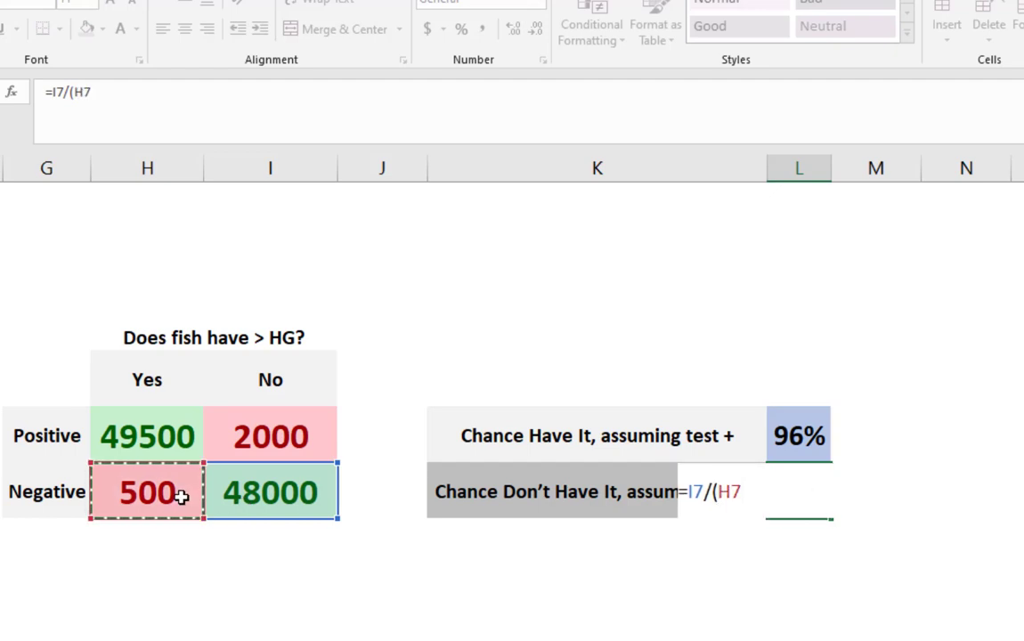
{"action": "type", "text": "+"}
{"action": "left_click", "coordinate": [269, 488]}
{"action": "type", "text": ")"}
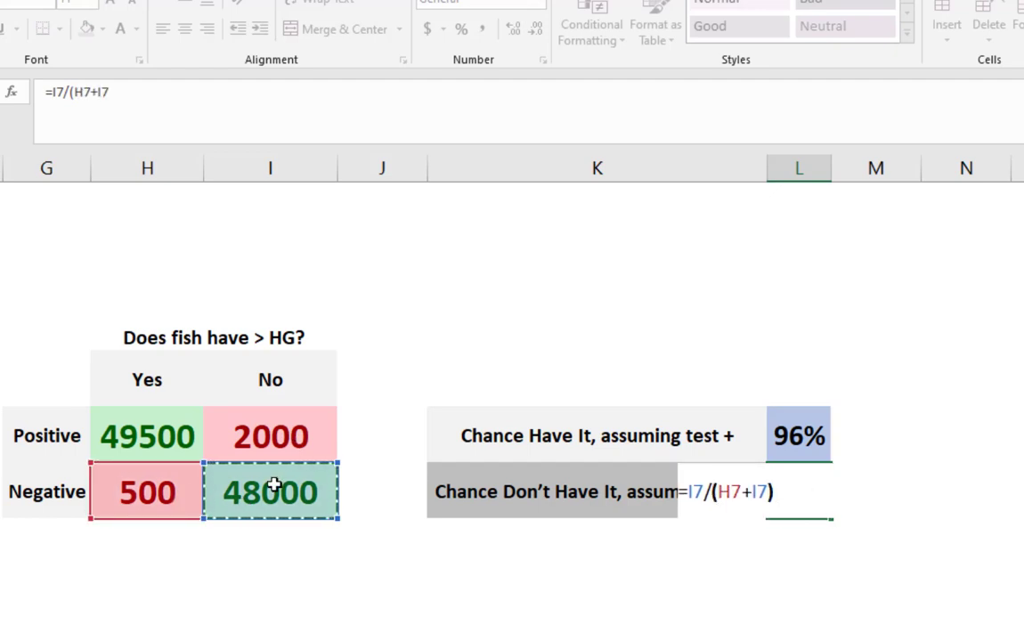
{"action": "key", "text": "Return"}
- Give cell L7 a medium blue fill and make its value bold
{"action": "left_click", "coordinate": [819, 503]}
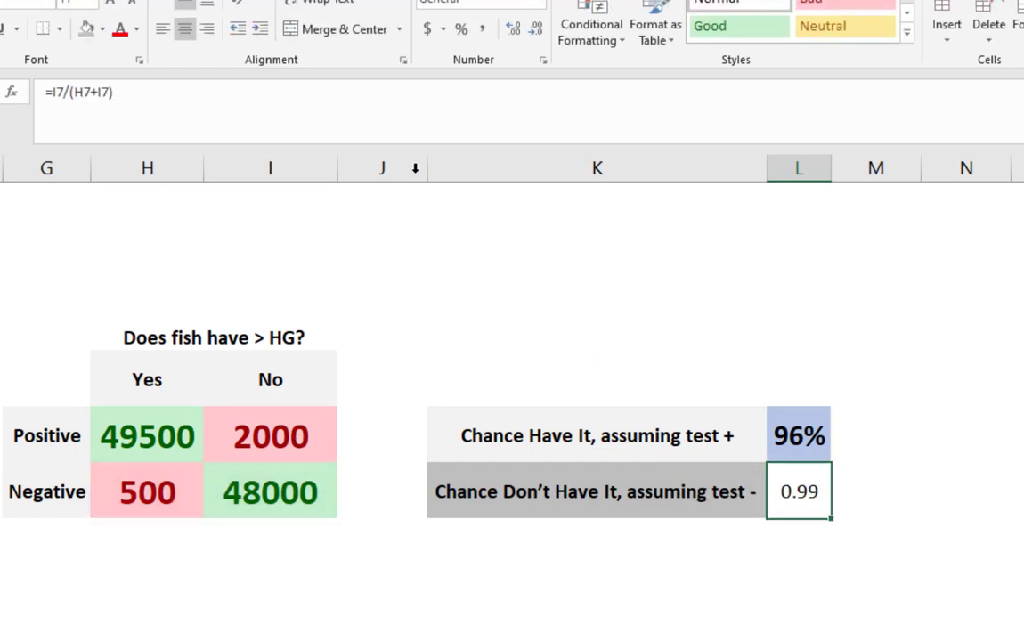
{"action": "left_click", "coordinate": [103, 29]}
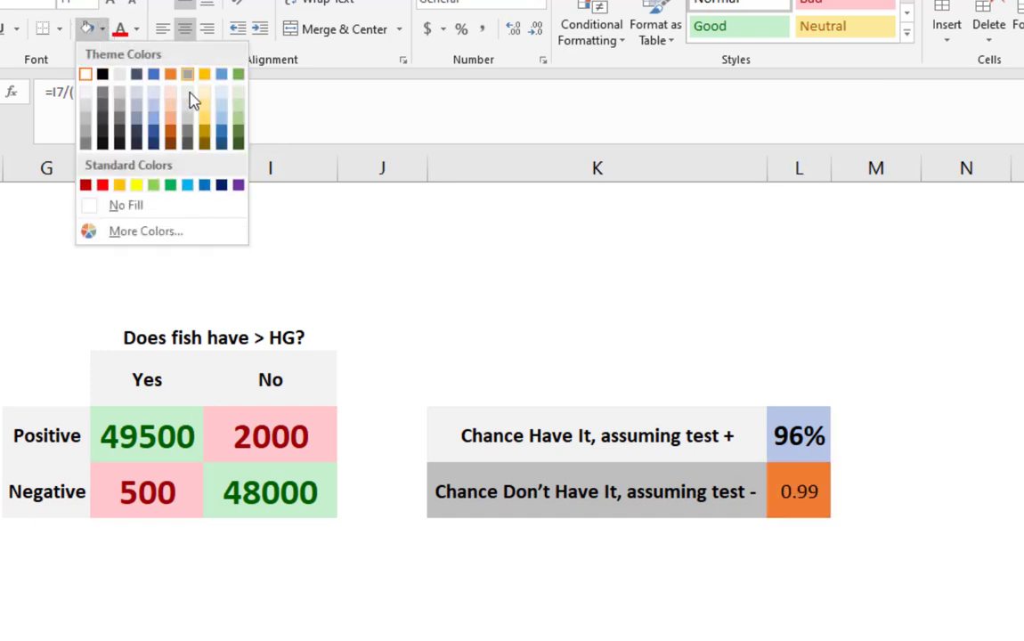
{"action": "left_click", "coordinate": [156, 123]}
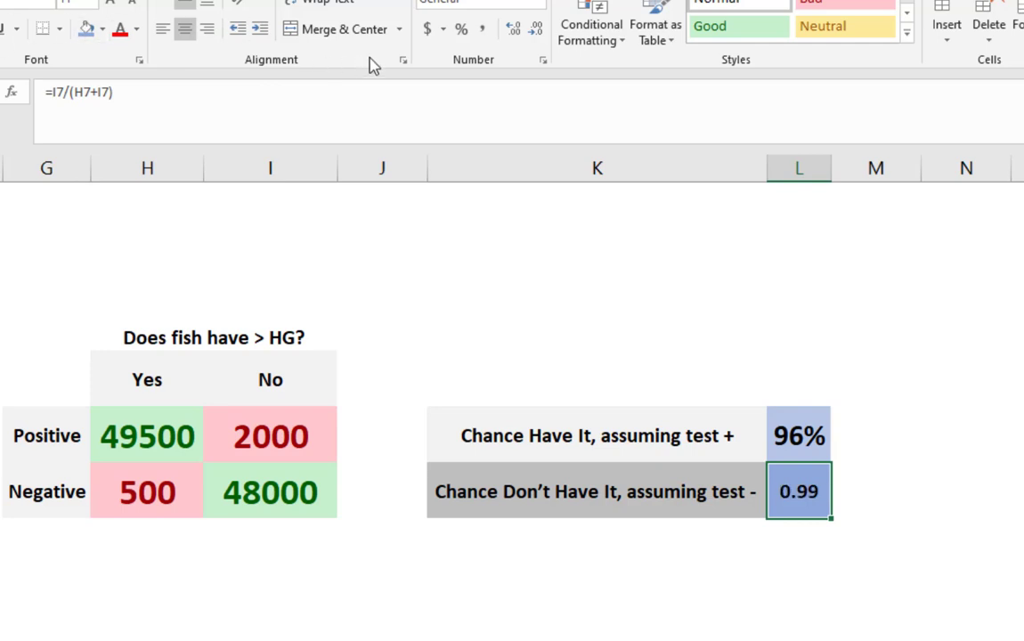
- Format L7 as a percentage and enlarge its font to size 16
{"action": "left_click", "coordinate": [459, 29]}
{"action": "left_click", "coordinate": [110, 1]}
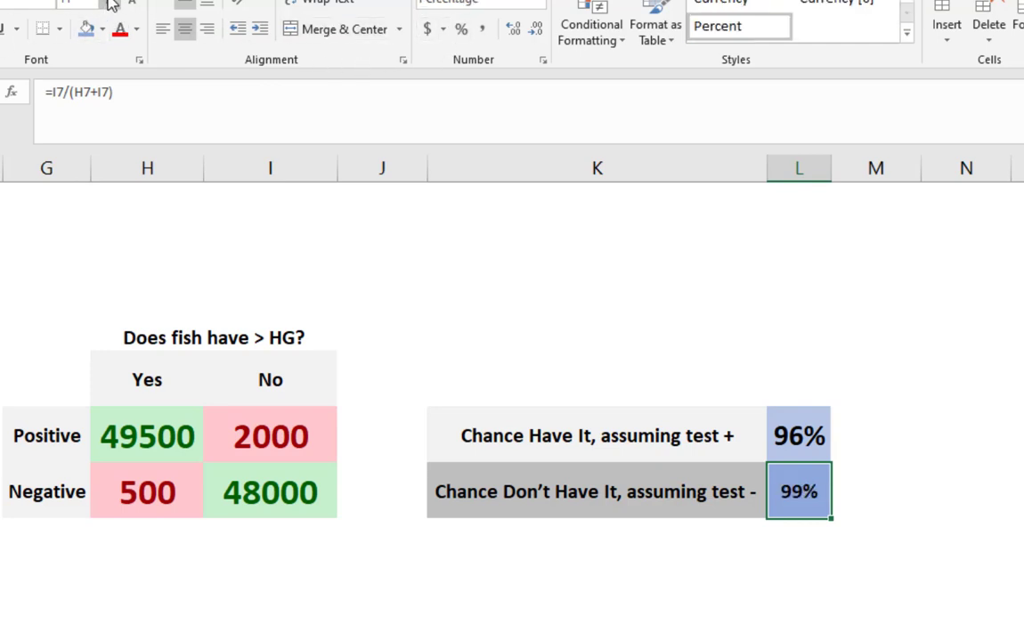
{"action": "left_click", "coordinate": [109, 1]}
{"action": "left_click", "coordinate": [109, 1]}
{"action": "left_click", "coordinate": [710, 618]}
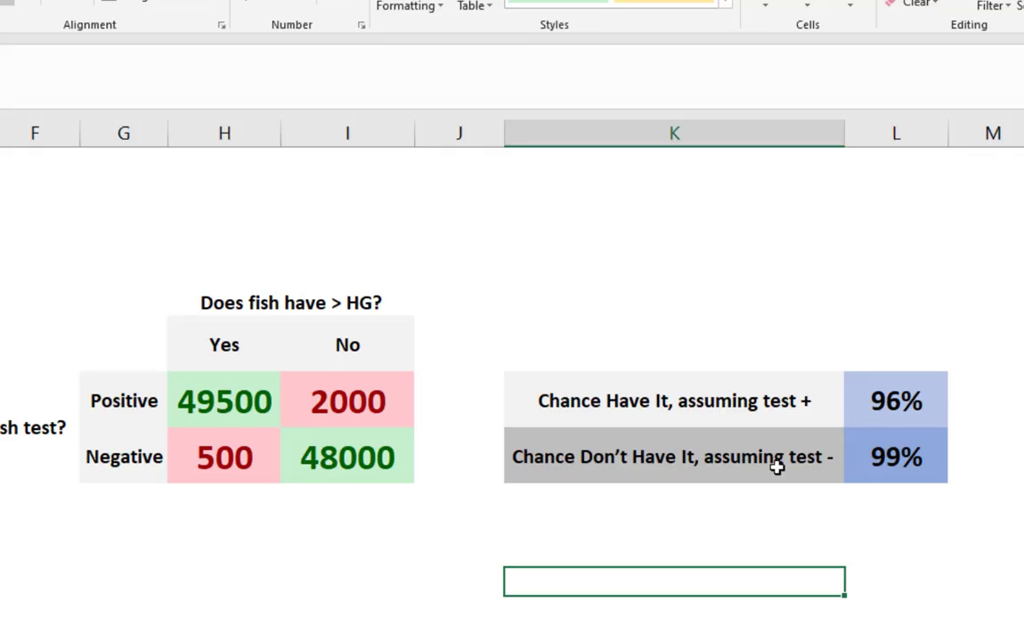
- Compare the two calculated chances with the false positive and false negative rates and the four test result counts
{"action": "left_click", "coordinate": [778, 466]}
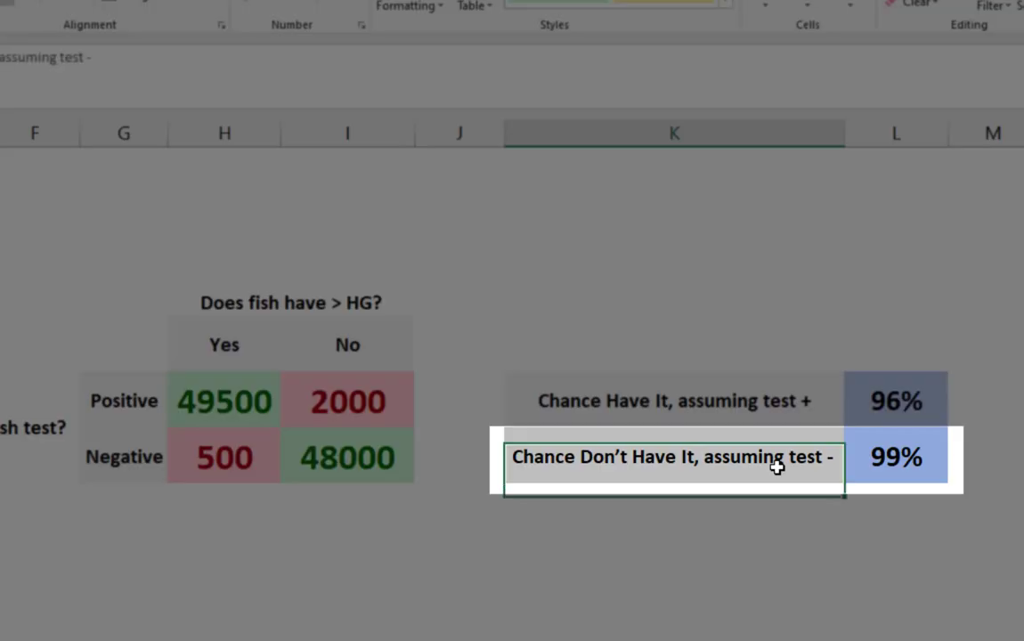
{"action": "left_click", "coordinate": [871, 456]}
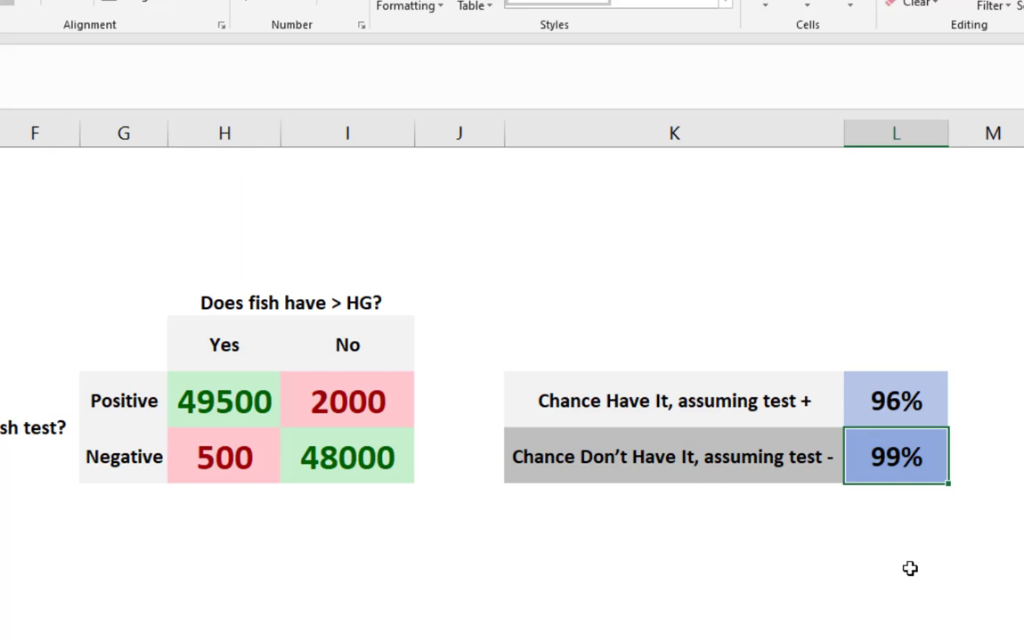
{"action": "scroll", "coordinate": [512, 392], "scroll_direction": "left", "scroll_amount": 2}
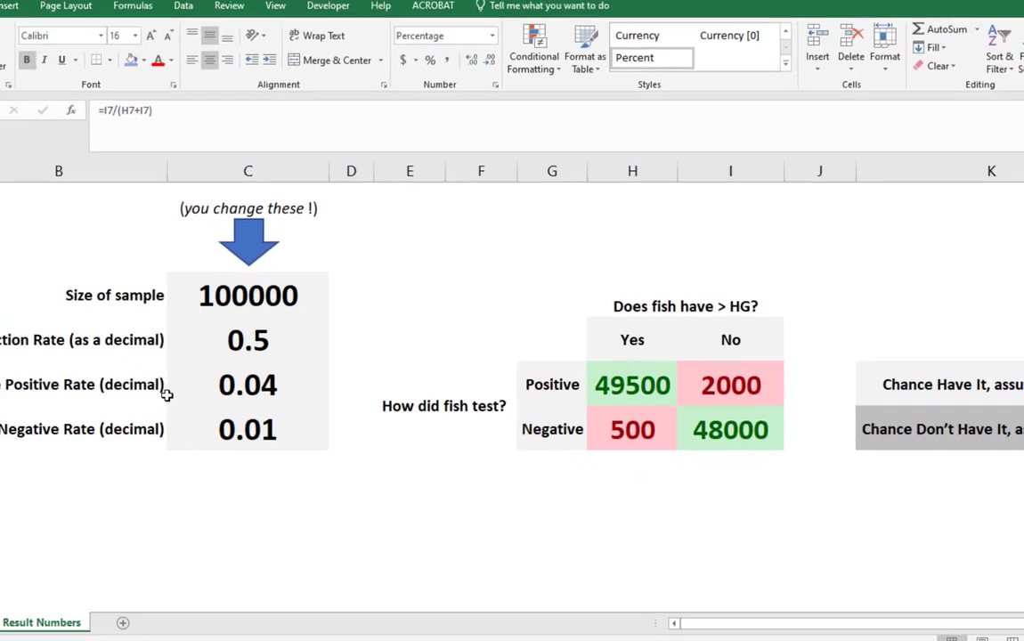
{"action": "left_click", "coordinate": [261, 392]}
{"action": "left_click_drag", "start_coordinate": [261, 392], "coordinate": [268, 414]}
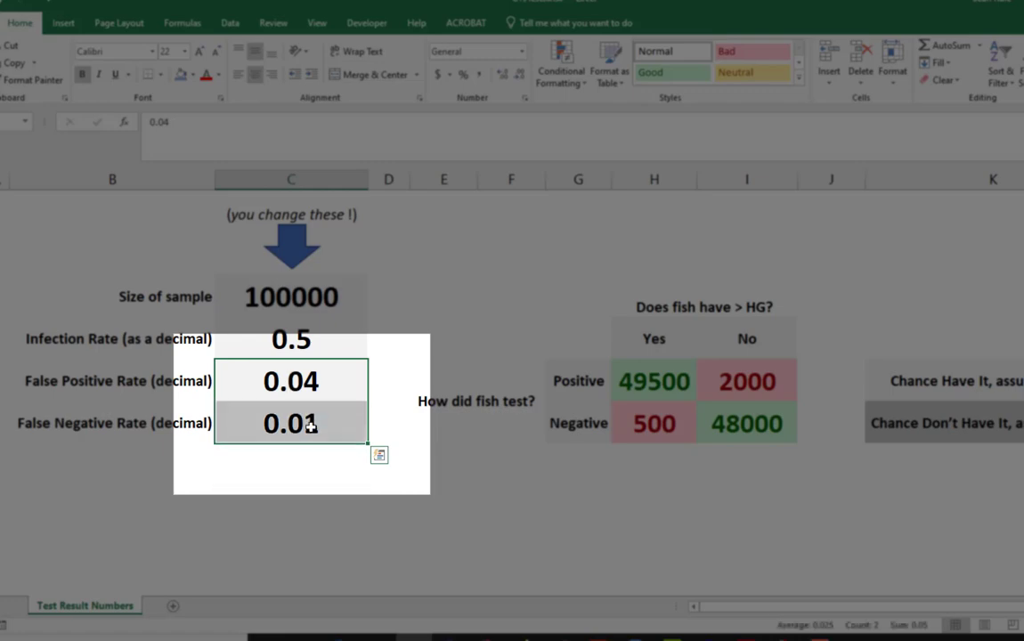
{"action": "left_click_drag", "start_coordinate": [655, 381], "coordinate": [722, 419]}
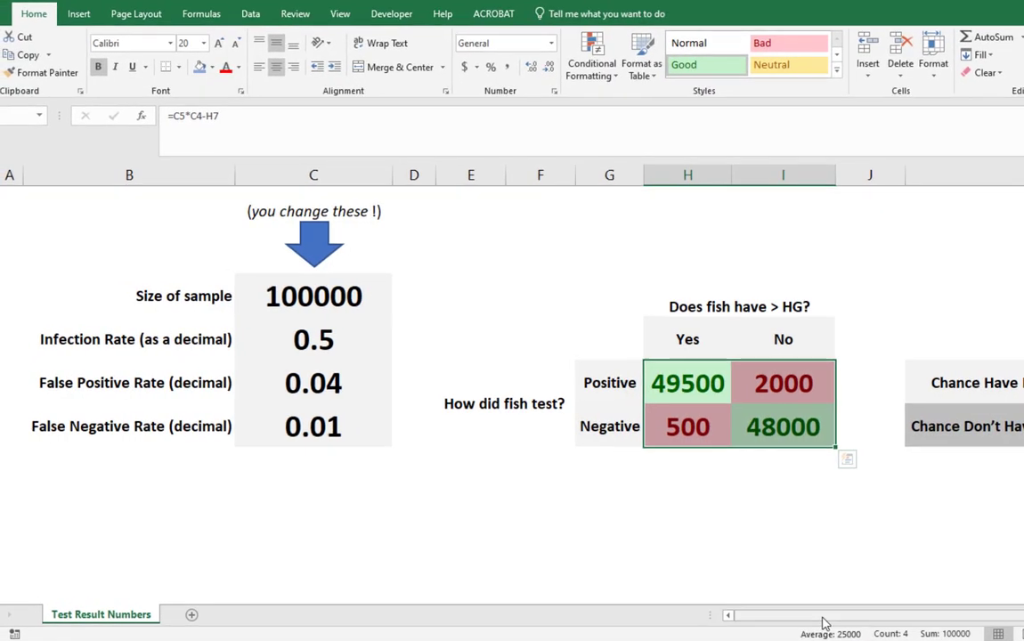
{"action": "left_click_drag", "start_coordinate": [823, 619], "coordinate": [846, 618]}
{"action": "left_click", "coordinate": [969, 418]}
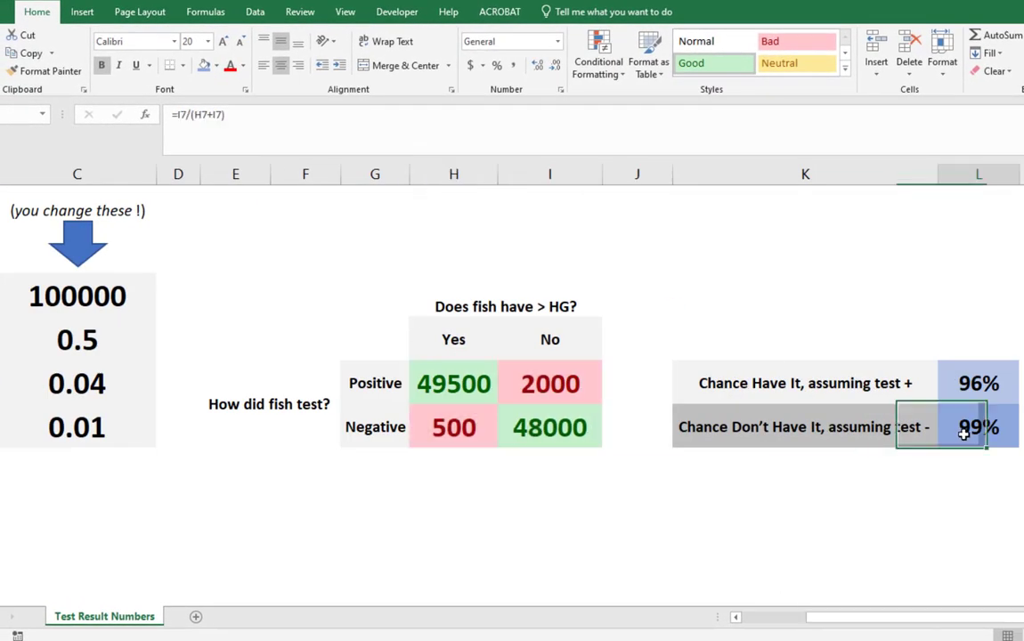
- Show three decimal places for the percentages in L6 and L7
{"action": "left_click", "coordinate": [979, 352]}
{"action": "left_click_drag", "start_coordinate": [979, 381], "coordinate": [971, 423]}
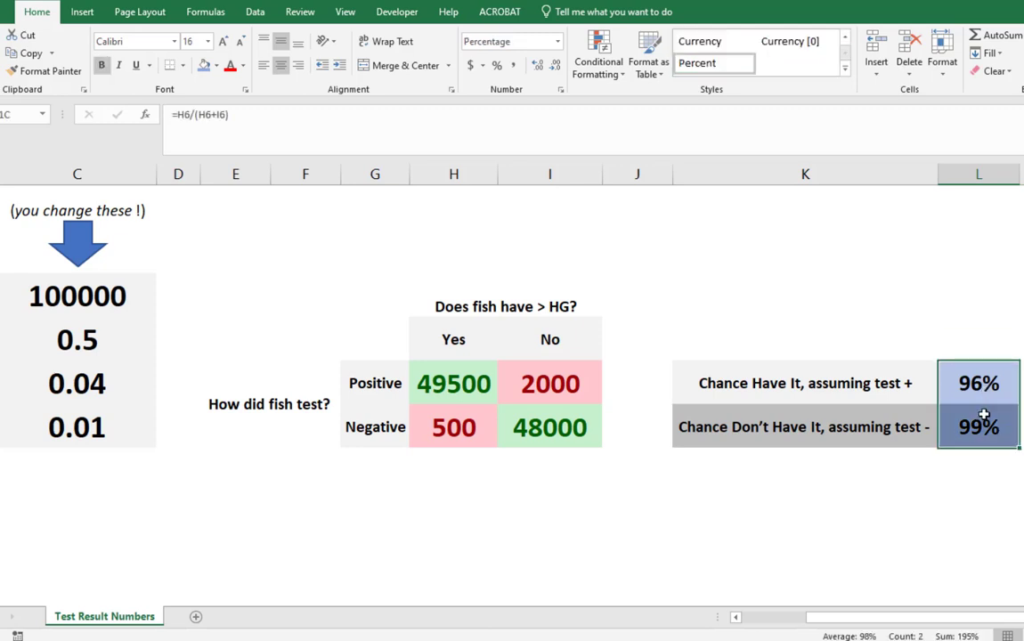
{"action": "left_click", "coordinate": [540, 68]}
{"action": "left_click", "coordinate": [540, 67]}
{"action": "left_click", "coordinate": [540, 68]}
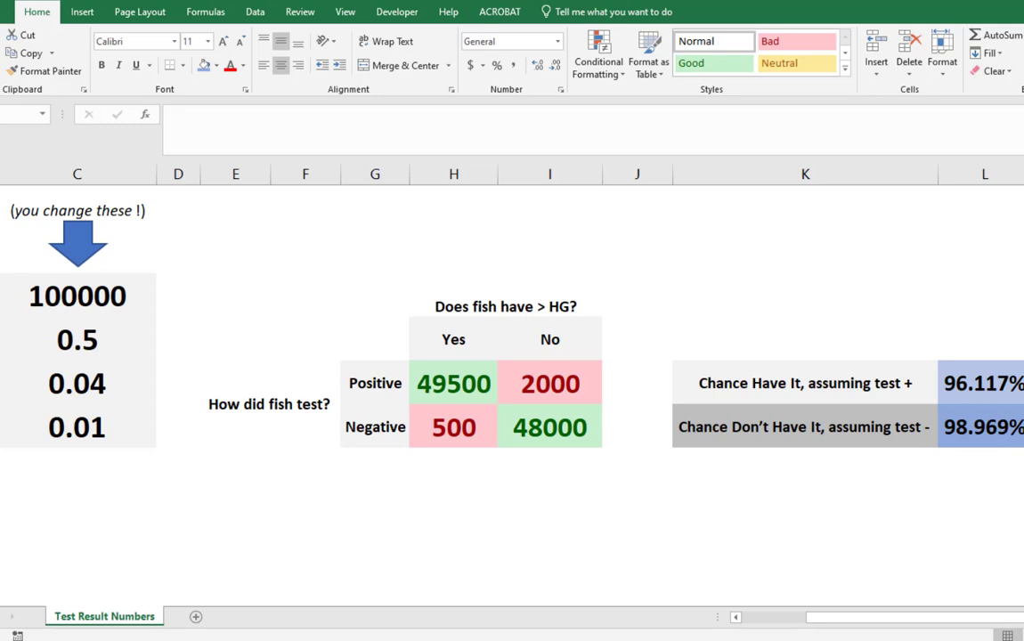
- Set the infection rate in C5 to 0.25 after checking the false positive and false negative counts
{"action": "left_click", "coordinate": [535, 384]}
{"action": "left_click", "coordinate": [462, 429]}
{"action": "left_click", "coordinate": [530, 394]}
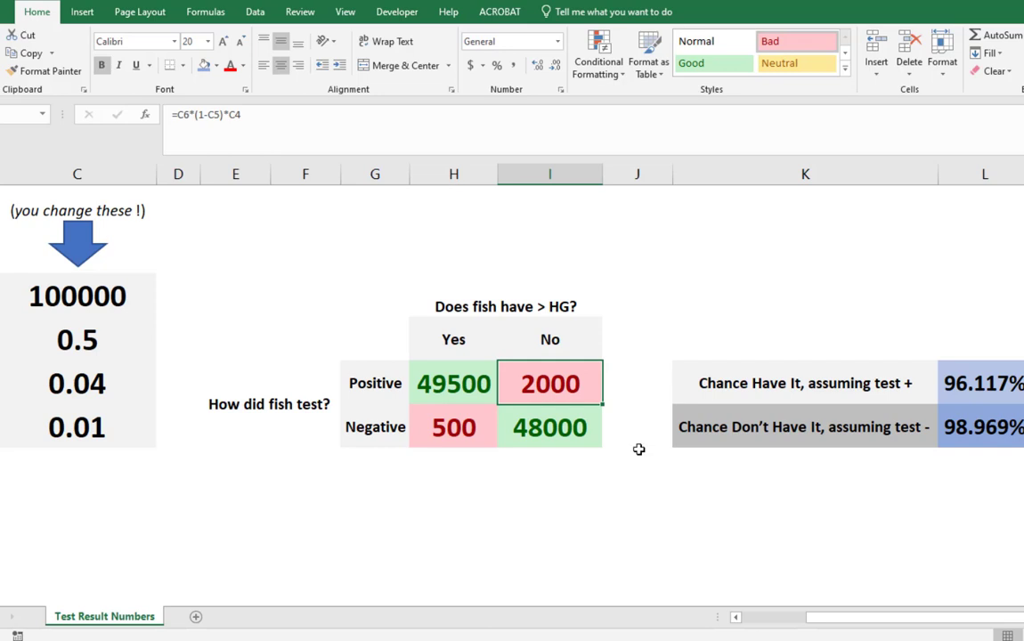
{"action": "left_click", "coordinate": [116, 329]}
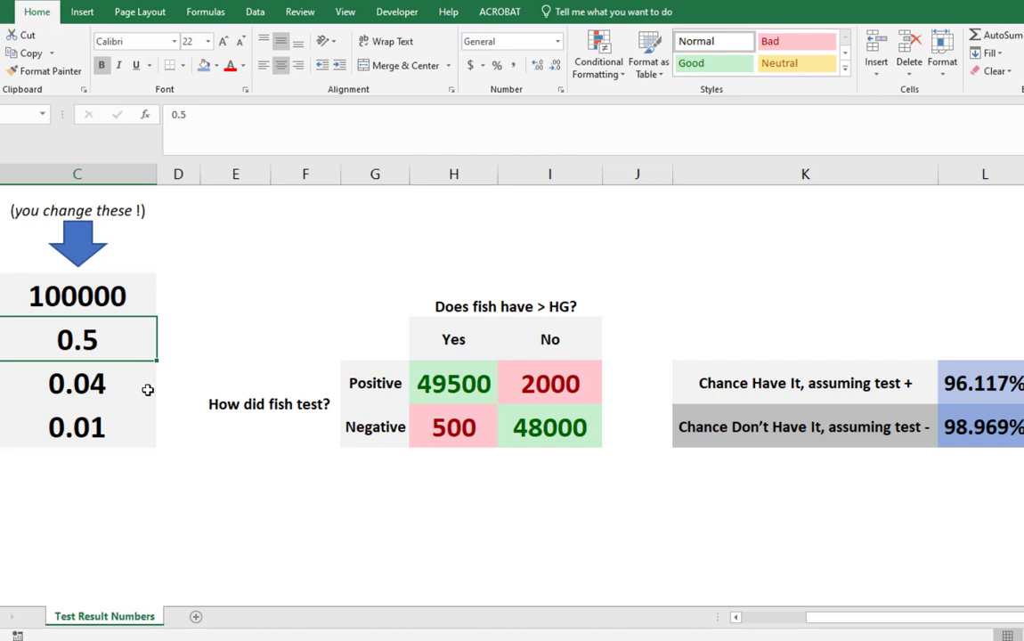
{"action": "type", "text": ".25"}
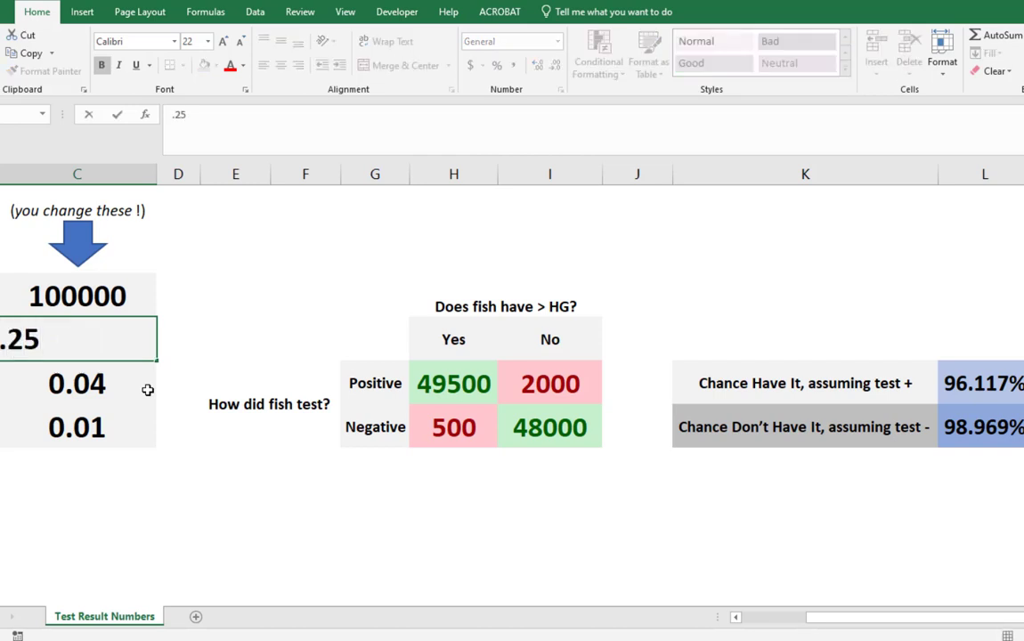
{"action": "key", "text": "Return"}
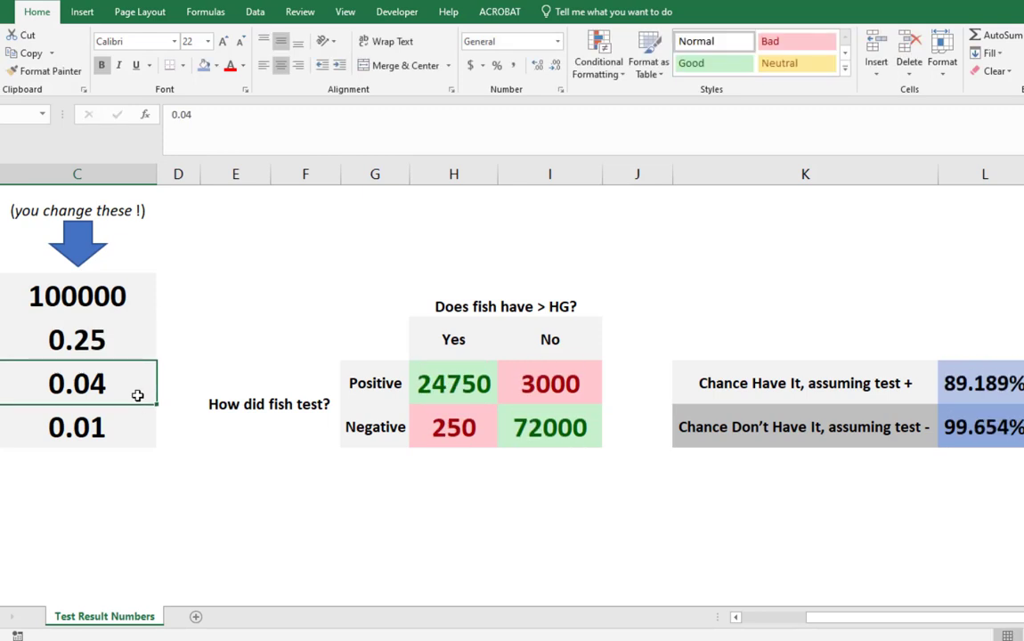
- Try infection rates of 0.2 and 0.15 in C5 to test their effect on the two chances
{"action": "left_click", "coordinate": [778, 426]}
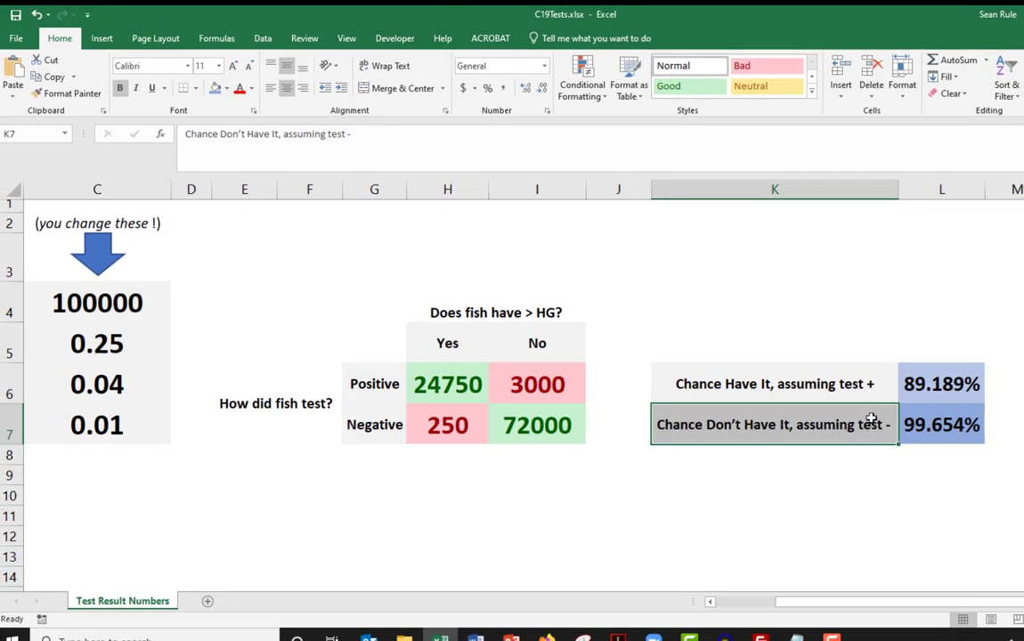
{"action": "left_click", "coordinate": [944, 425]}
{"action": "left_click", "coordinate": [75, 343]}
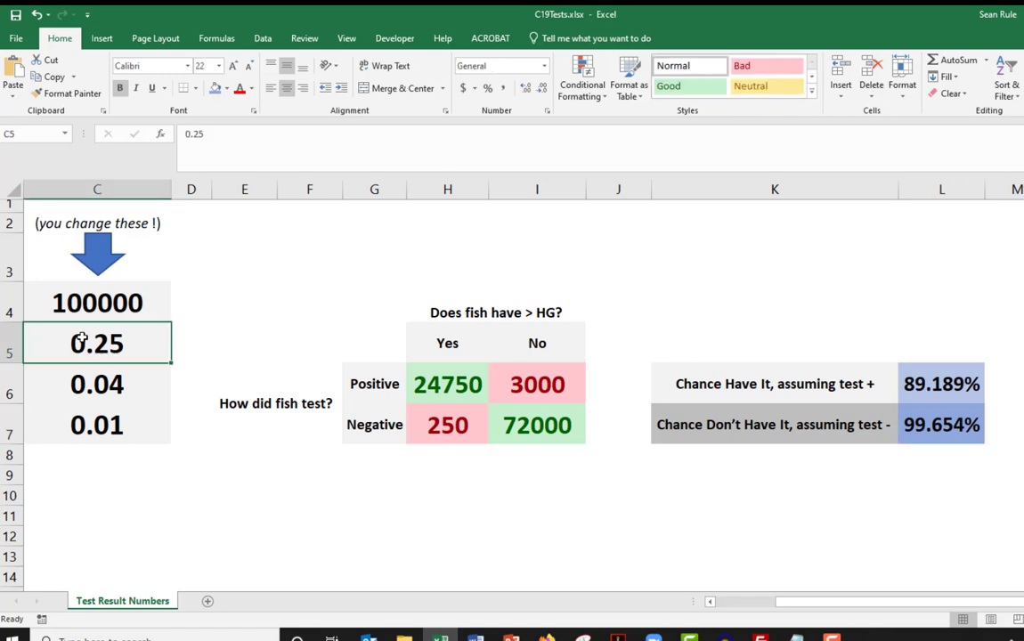
{"action": "type", "text": ".2"}
{"action": "key", "text": "Return"}
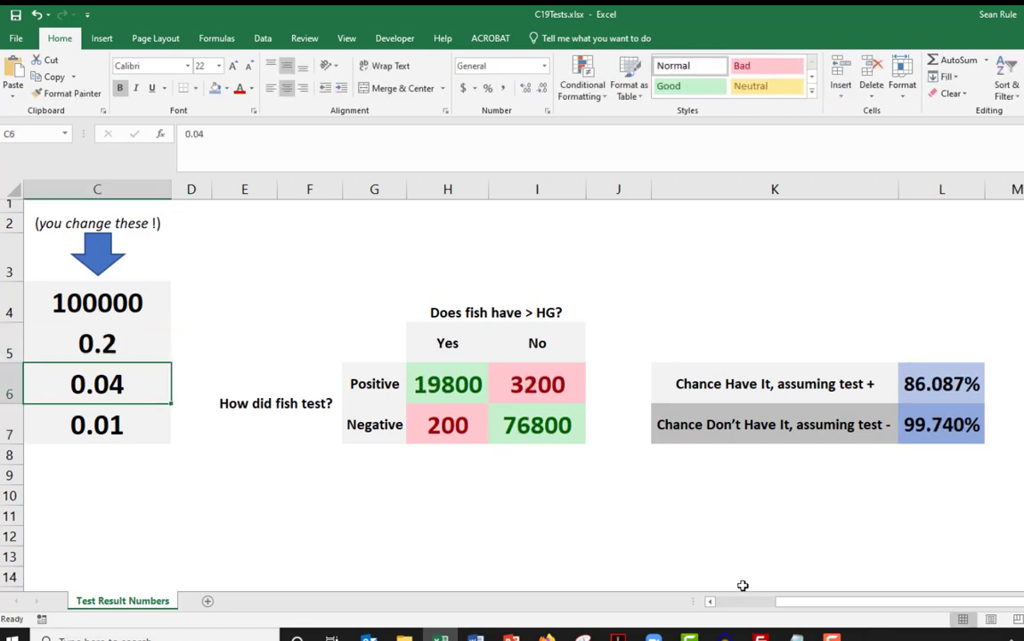
{"action": "left_click", "coordinate": [134, 350]}
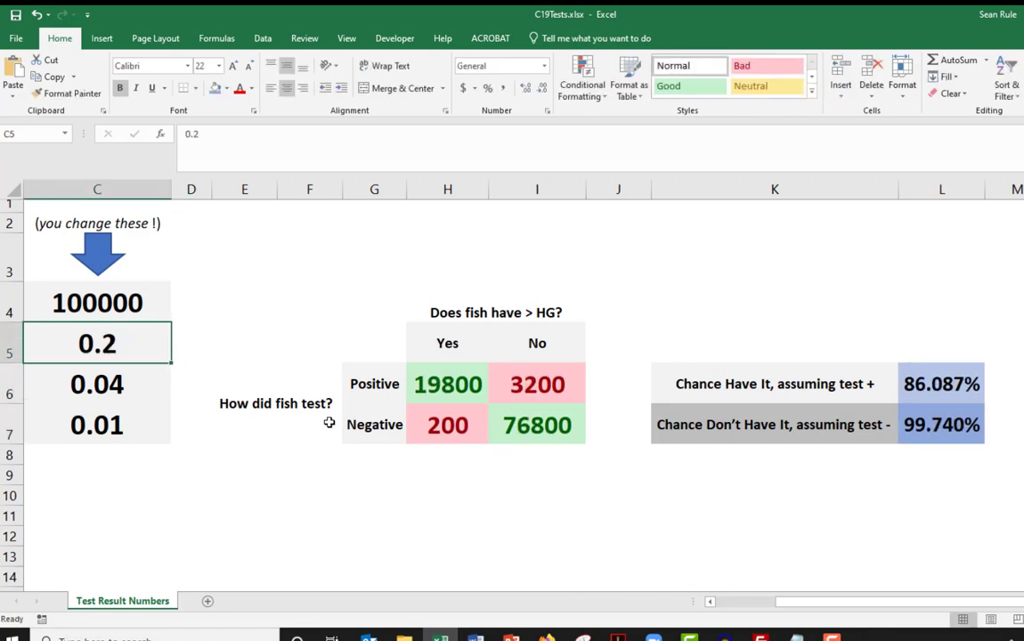
{"action": "type", "text": ".15"}
{"action": "key", "text": "Return"}
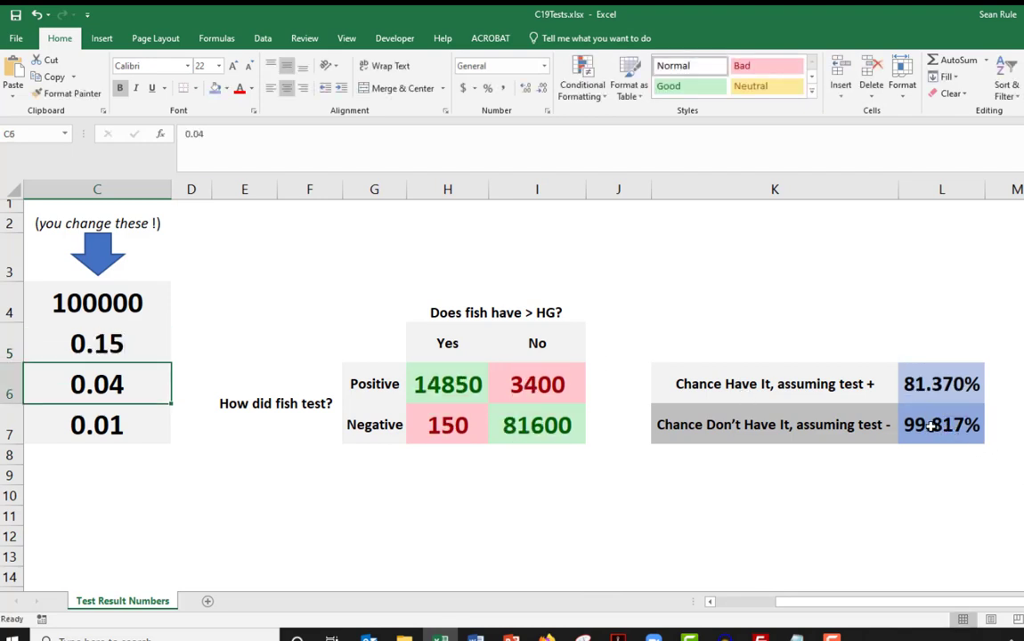
- Try infection rates of 0.1 and 0.05 in C5
{"action": "left_click", "coordinate": [446, 426]}
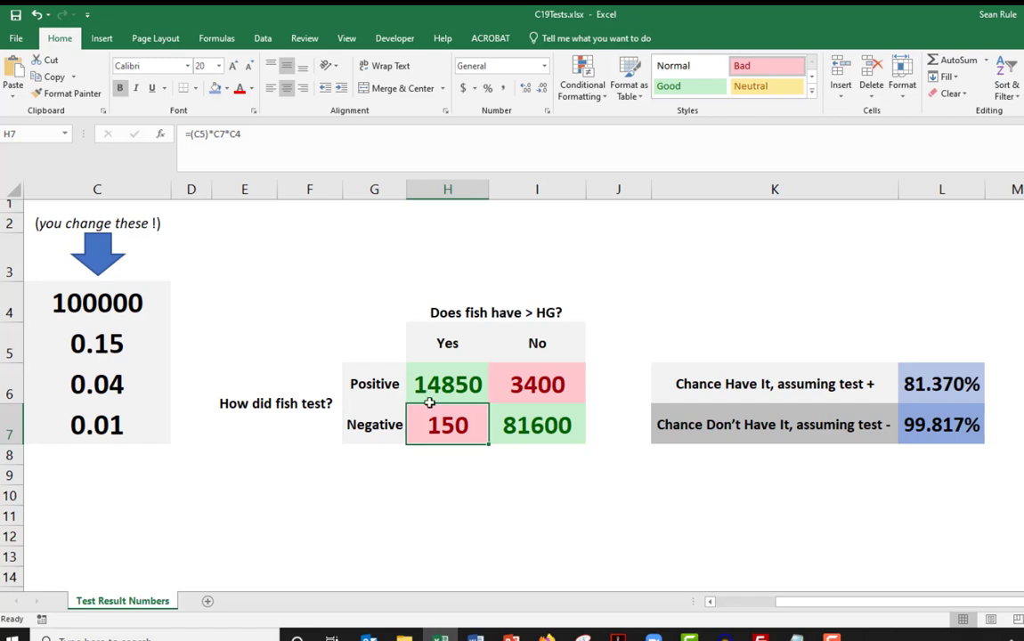
{"action": "left_click", "coordinate": [94, 292]}
{"action": "key", "text": "Down"}
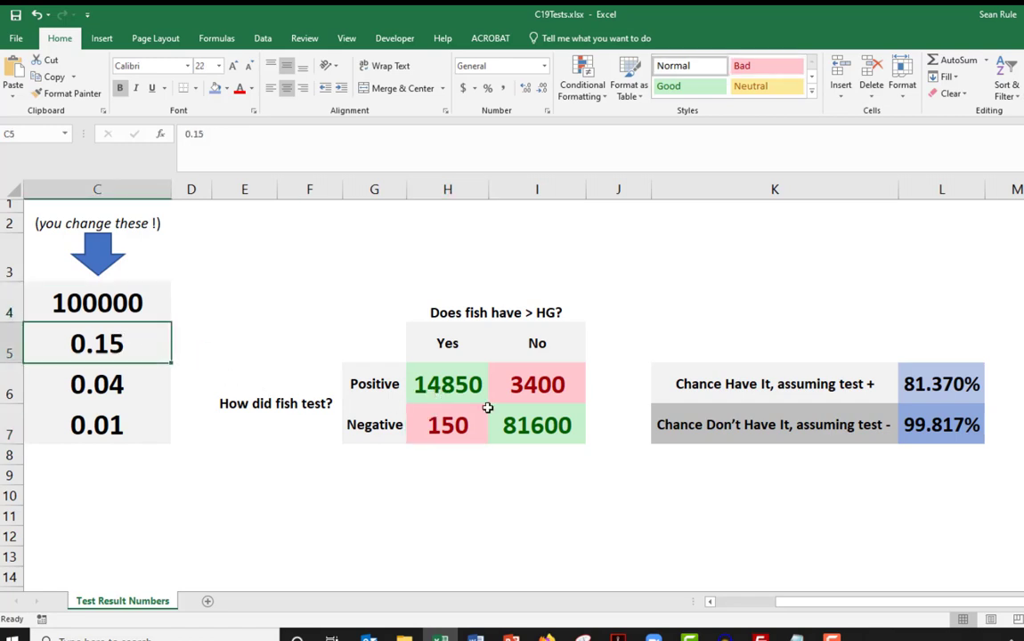
{"action": "type", "text": "0.1"}
{"action": "key", "text": "Return"}
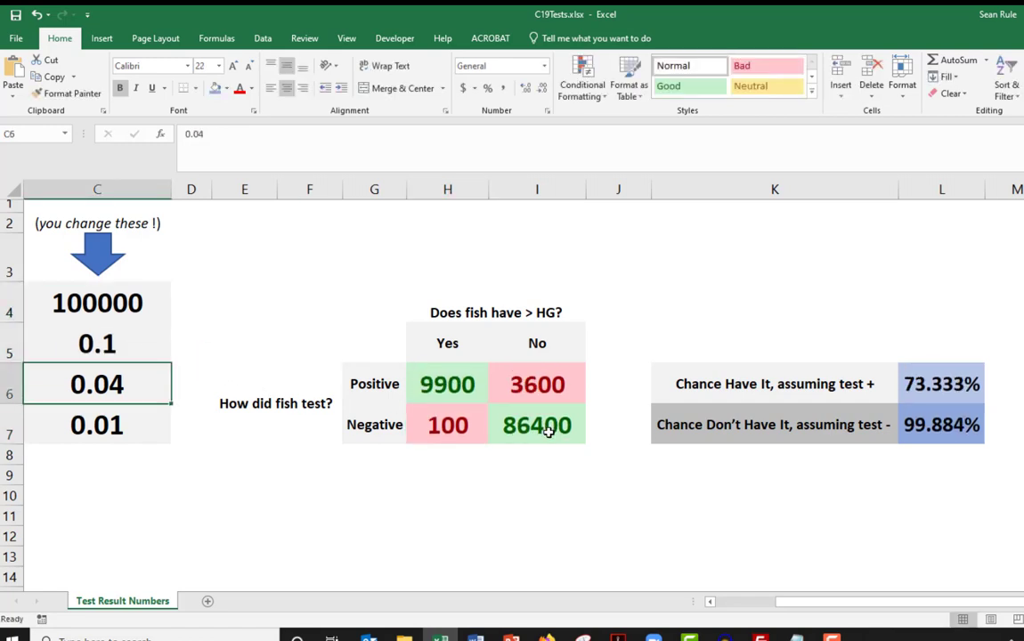
{"action": "left_click", "coordinate": [122, 351]}
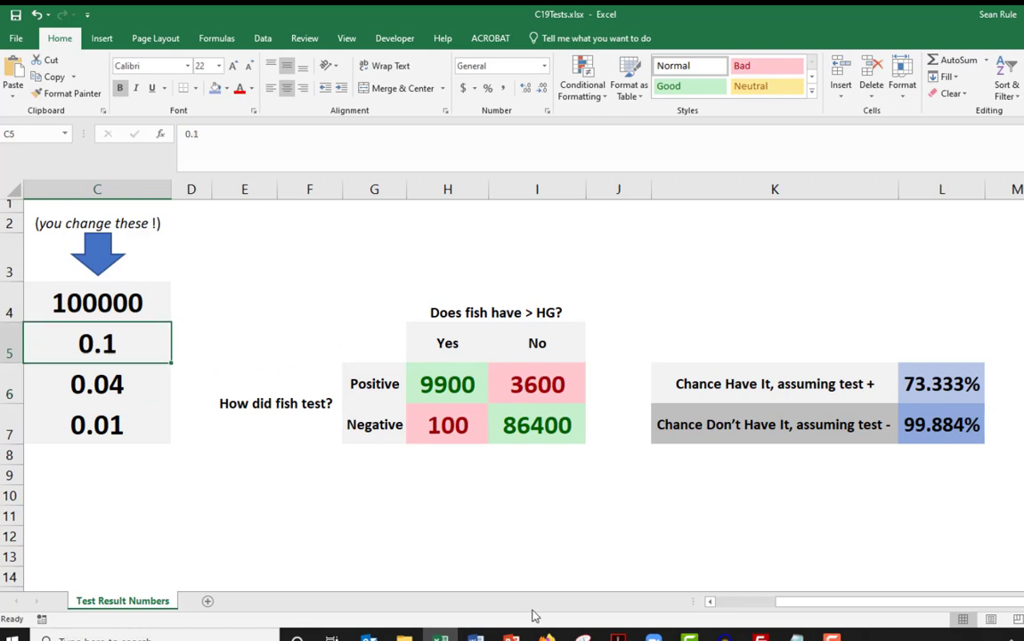
{"action": "type", "text": ".05"}
{"action": "key", "text": "Return"}
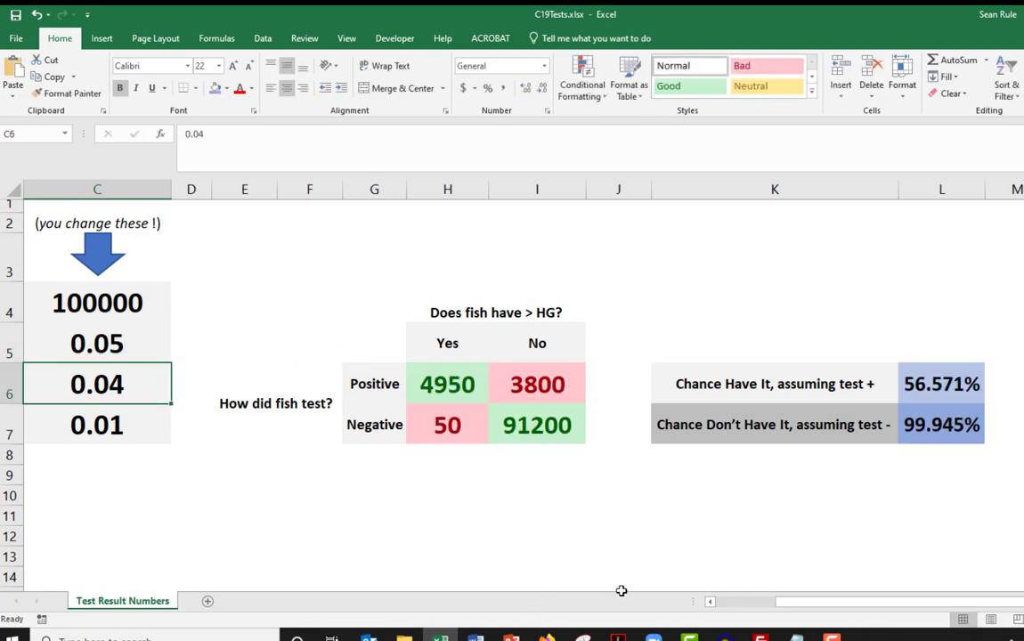
- Set the infection rate in C5 to 0.02 and check both chance results in L6 and L7
{"action": "left_click", "coordinate": [82, 346]}
{"action": "type", "text": ".02"}
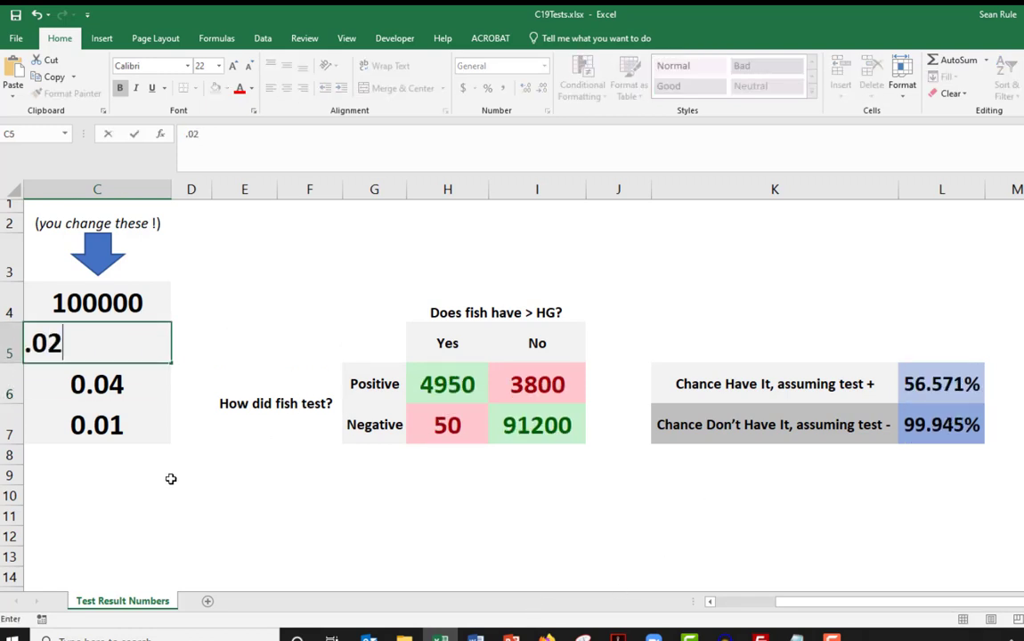
{"action": "key", "text": "Return"}
{"action": "left_click", "coordinate": [955, 429]}
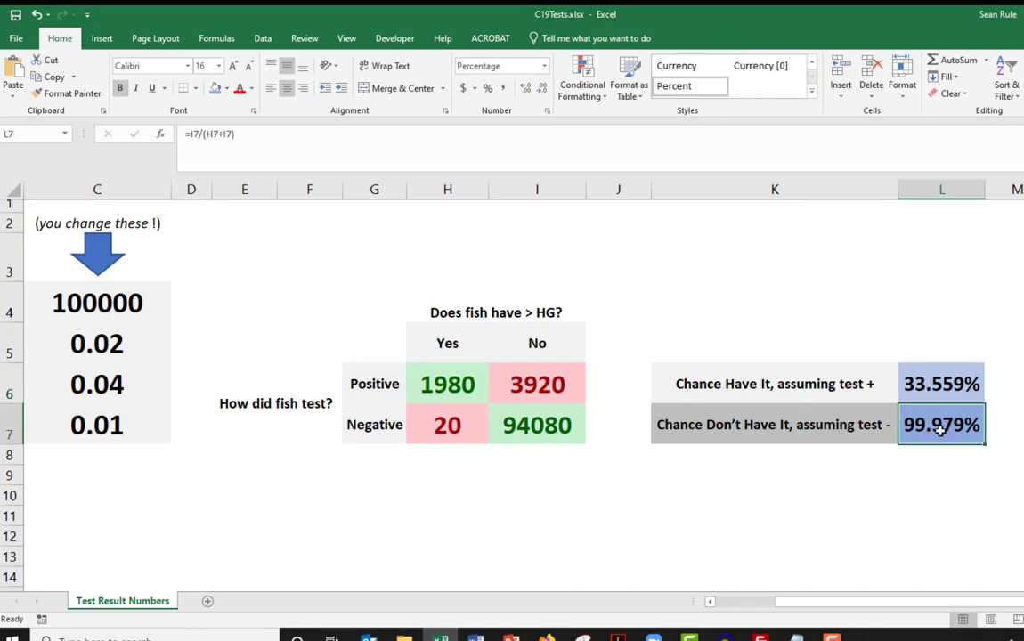
{"action": "key", "text": "Up"}
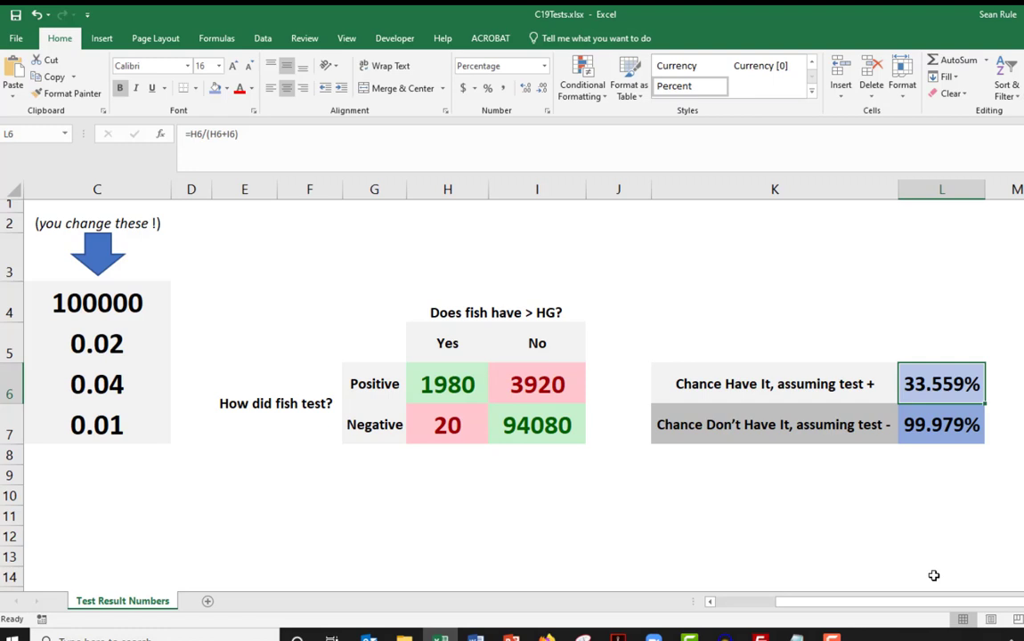
{"action": "left_click", "coordinate": [939, 425]}
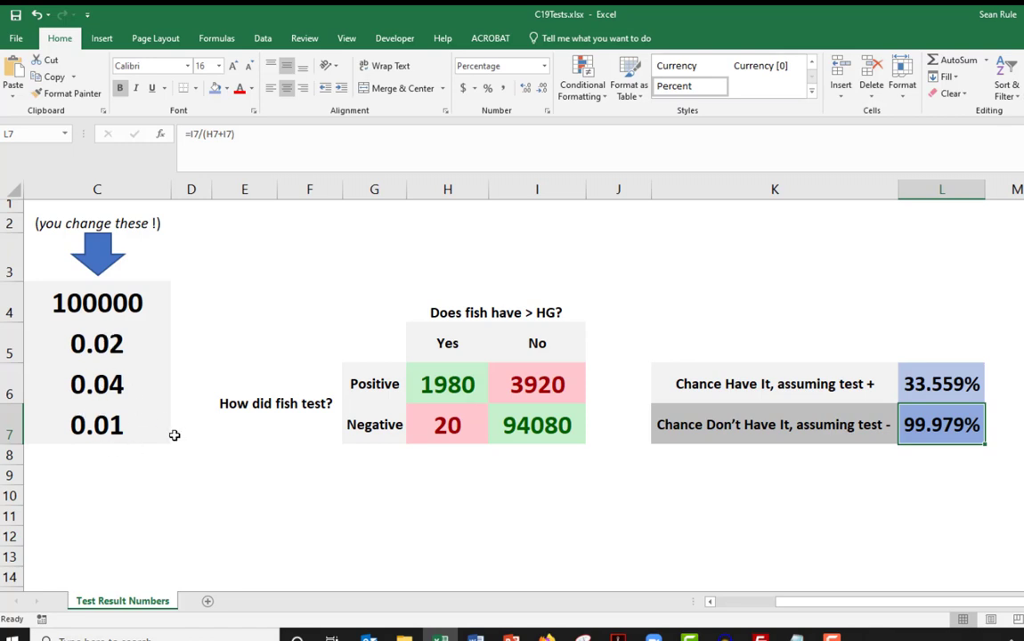
- Set the sample size in C4 to 10000 to test its effect on the two chances
{"action": "left_click", "coordinate": [103, 352]}
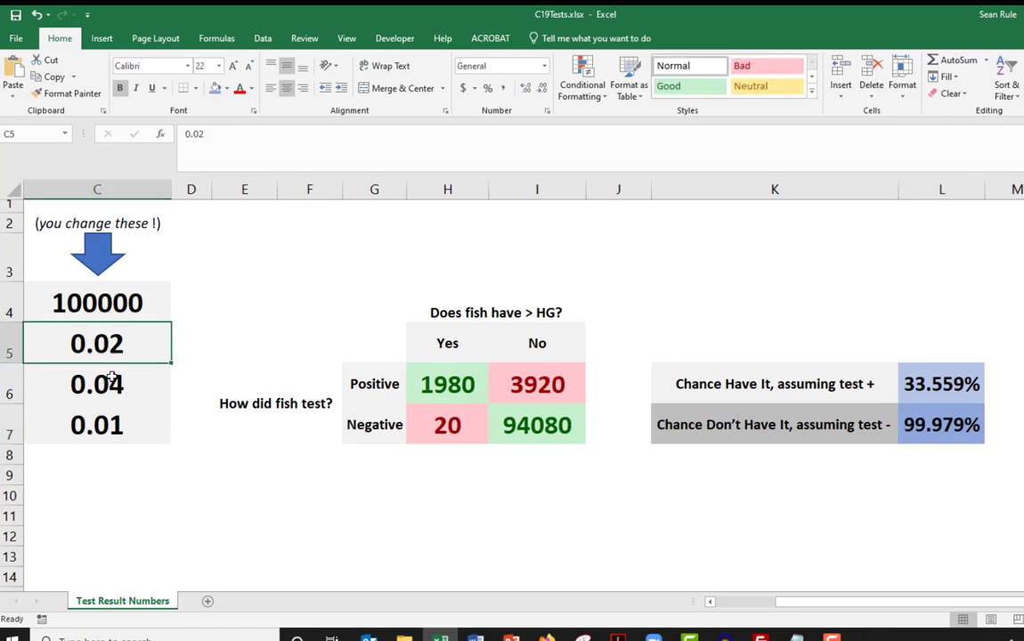
{"action": "left_click", "coordinate": [87, 287]}
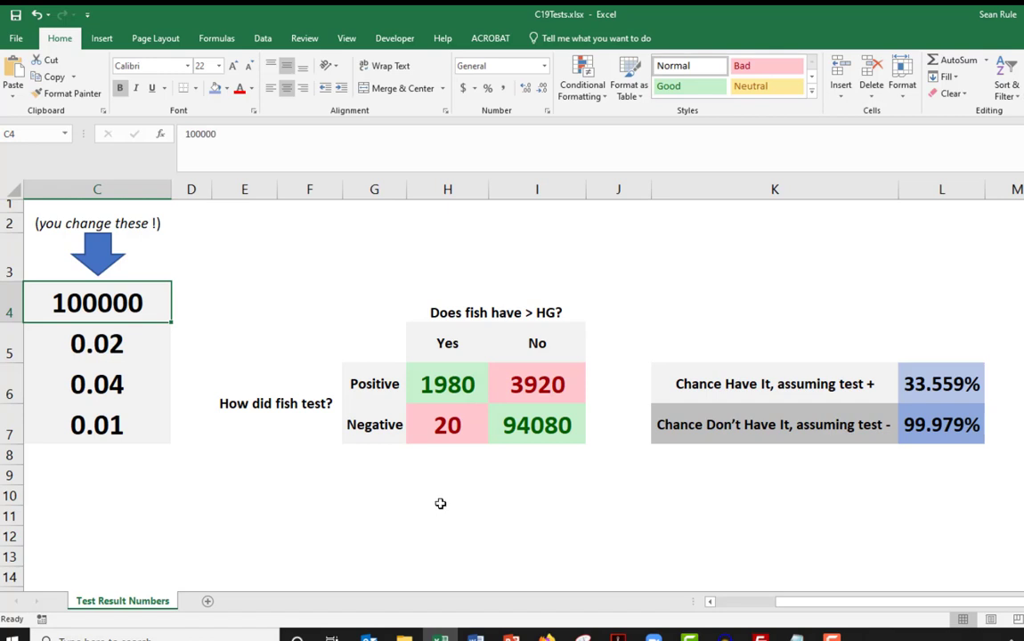
{"action": "type", "text": "10000"}
{"action": "key", "text": "Return"}
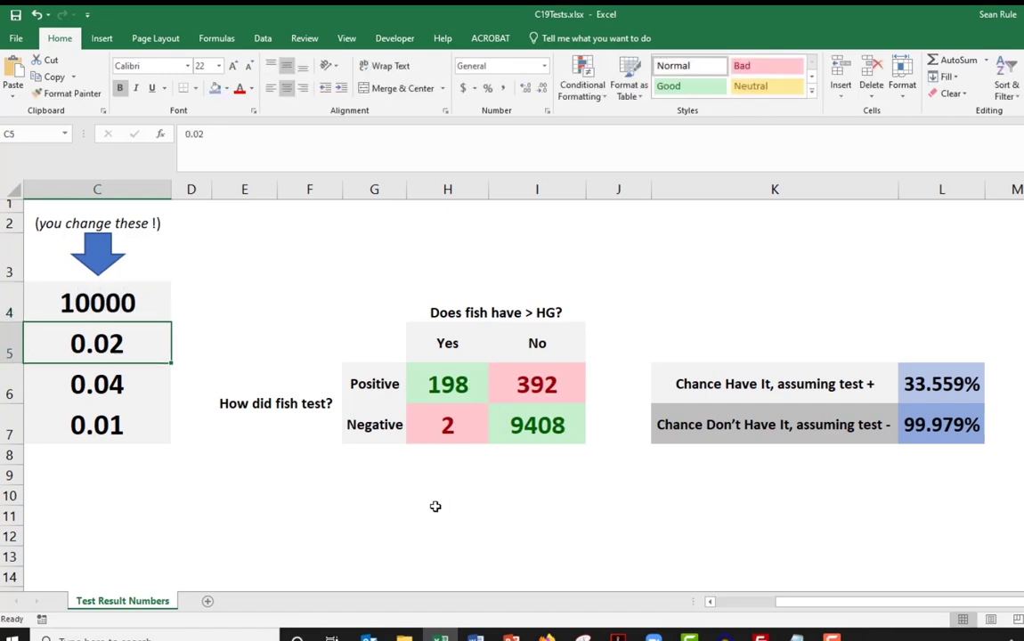
- Set the sample size in C4 to 1000000 and check the resulting counts in I7, I6 and H7
{"action": "left_click", "coordinate": [65, 296]}
{"action": "type", "text": "1"}
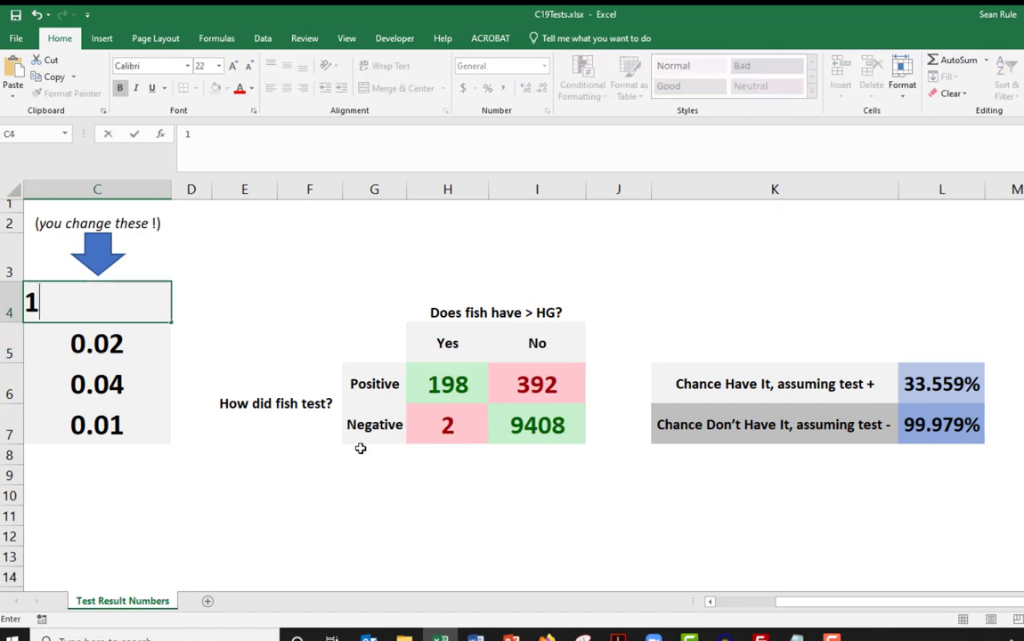
{"action": "type", "text": "0000000"}
{"action": "key", "text": "Return"}
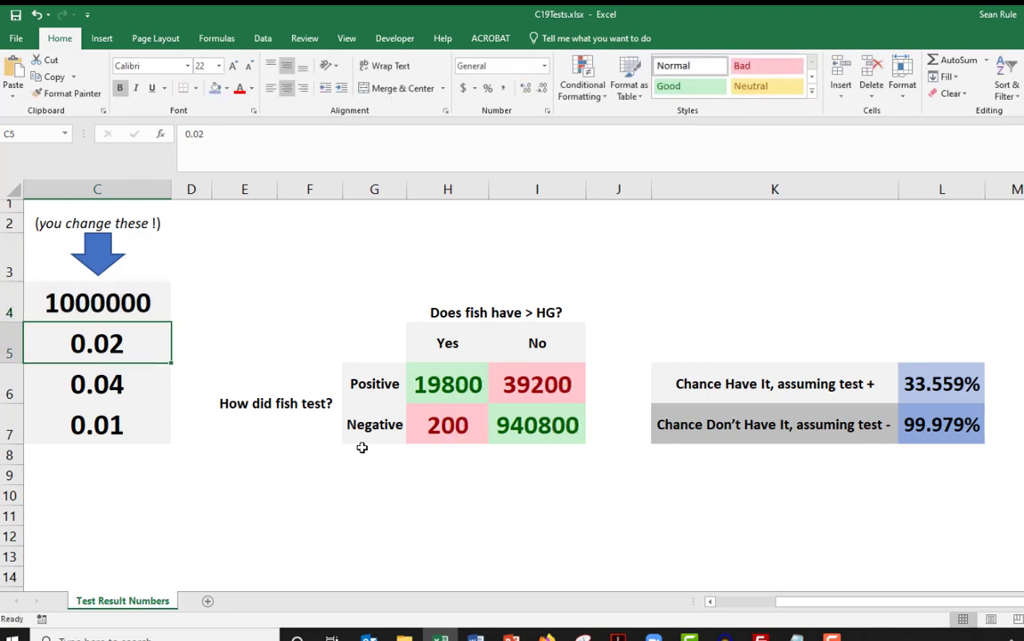
{"action": "left_click", "coordinate": [518, 423]}
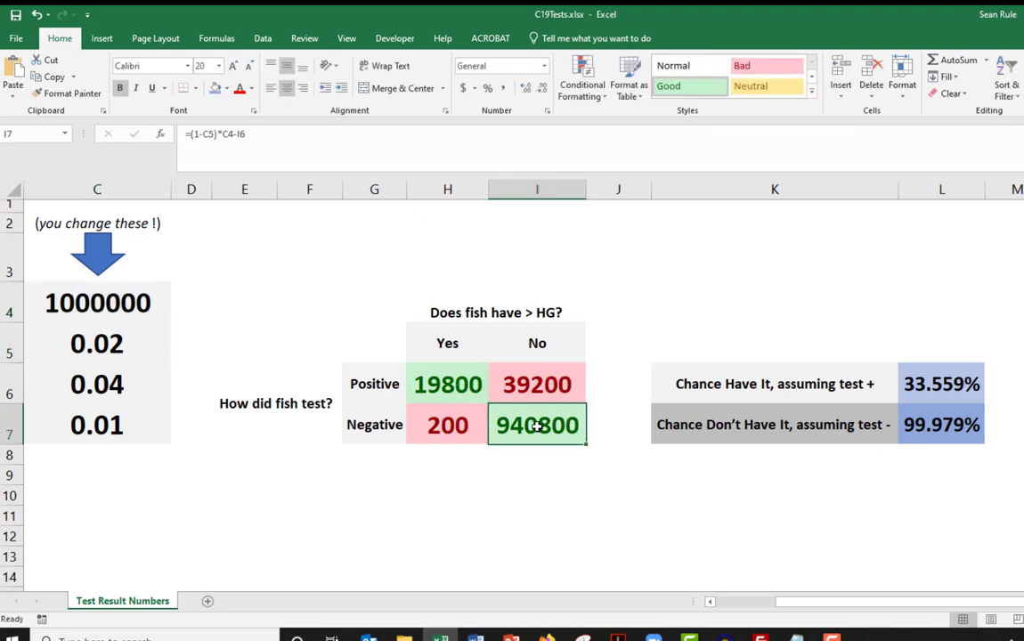
{"action": "left_click", "coordinate": [521, 383]}
{"action": "left_click", "coordinate": [450, 426]}
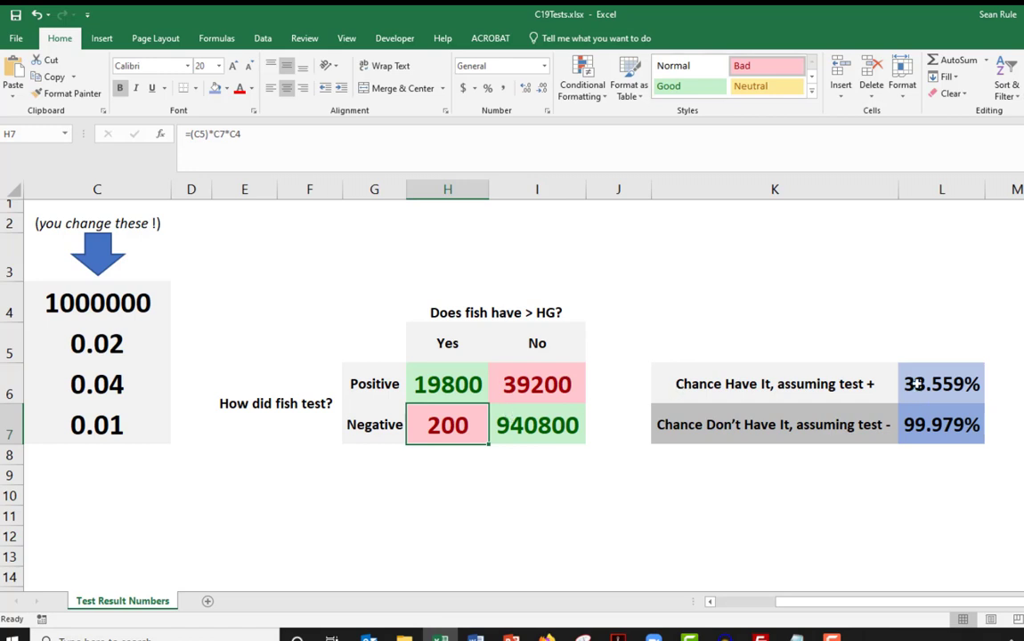
{"action": "left_click_drag", "start_coordinate": [93, 343], "coordinate": [105, 412]}
{"action": "left_click", "coordinate": [151, 517]}
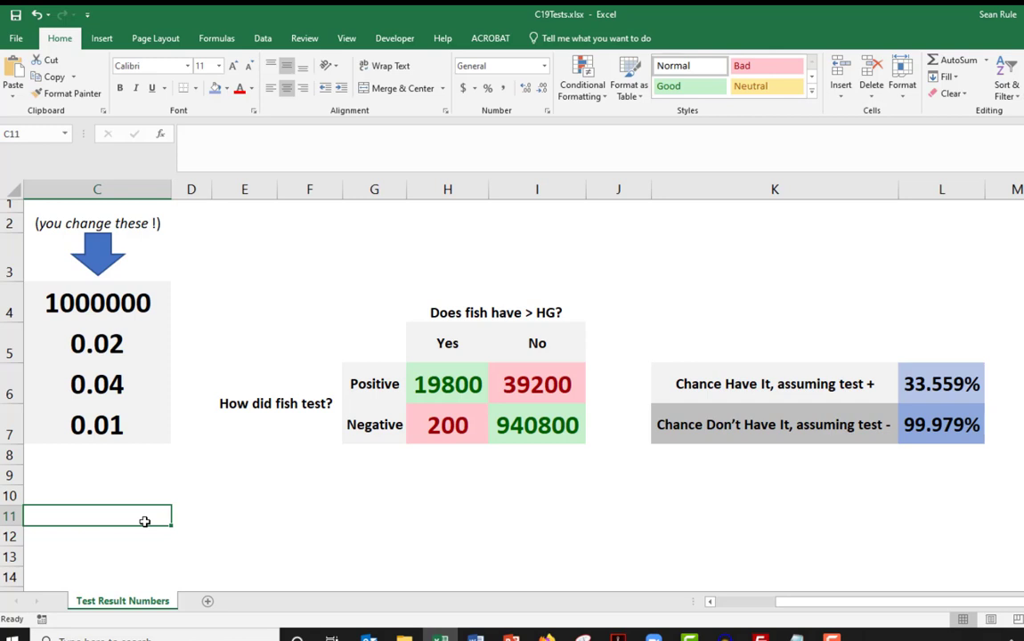
- Set the false positive rate in C6 to 0.02 and check the chance of having it in L6
{"action": "left_click_drag", "start_coordinate": [108, 343], "coordinate": [116, 425]}
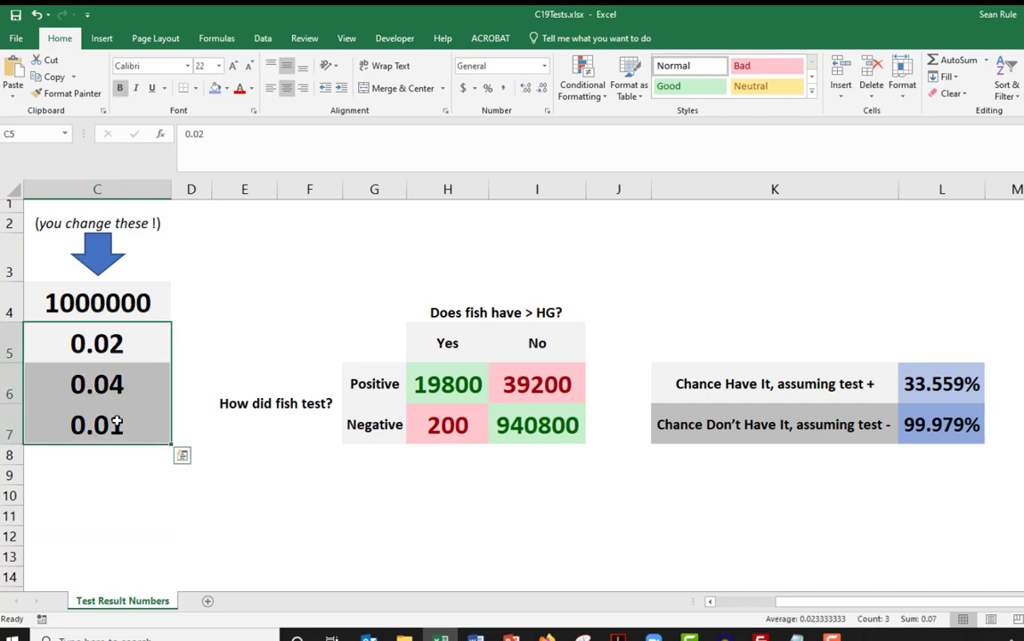
{"action": "left_click", "coordinate": [118, 339]}
{"action": "left_click", "coordinate": [119, 384]}
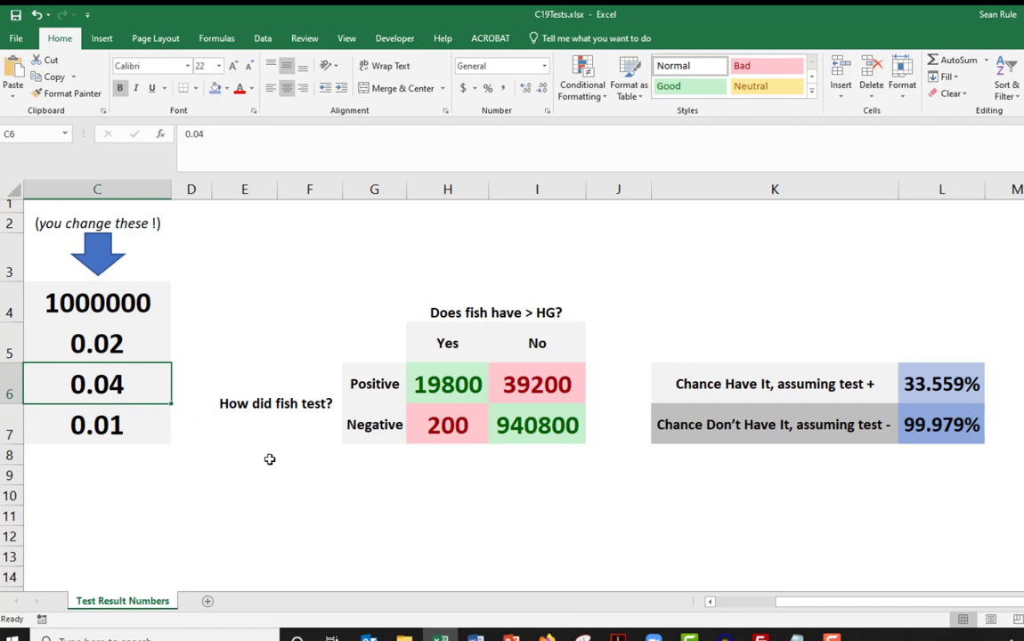
{"action": "type", "text": ".02"}
{"action": "key", "text": "Return"}
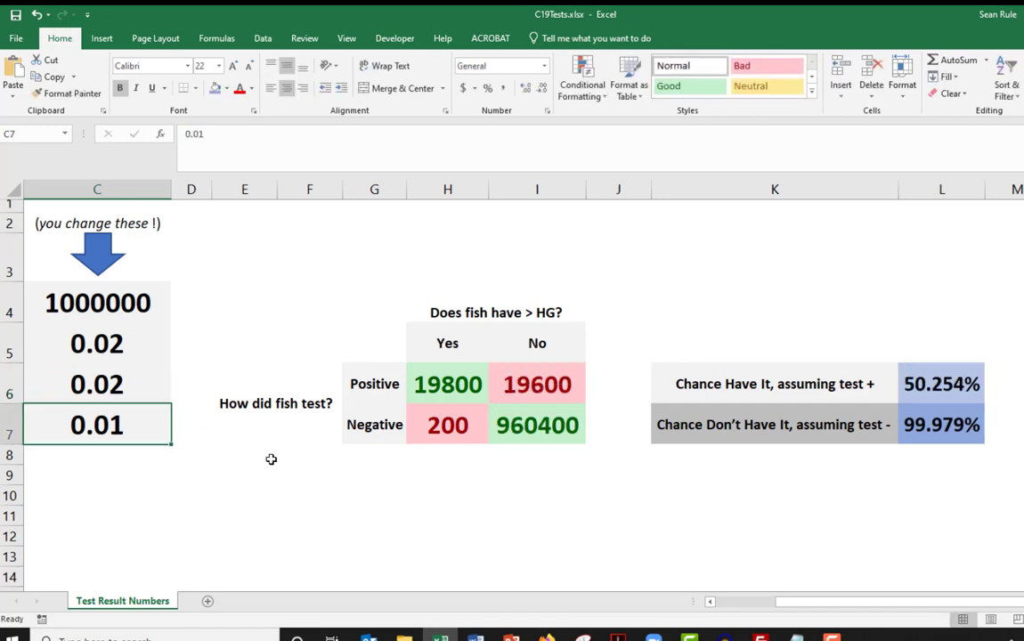
{"action": "mouse_move", "coordinate": [944, 384]}
{"action": "left_mouse_down"}
{"action": "mouse_move", "coordinate": [944, 421]}
{"action": "mouse_move", "coordinate": [948, 386]}
{"action": "left_mouse_up"}
{"action": "left_click", "coordinate": [1004, 495]}
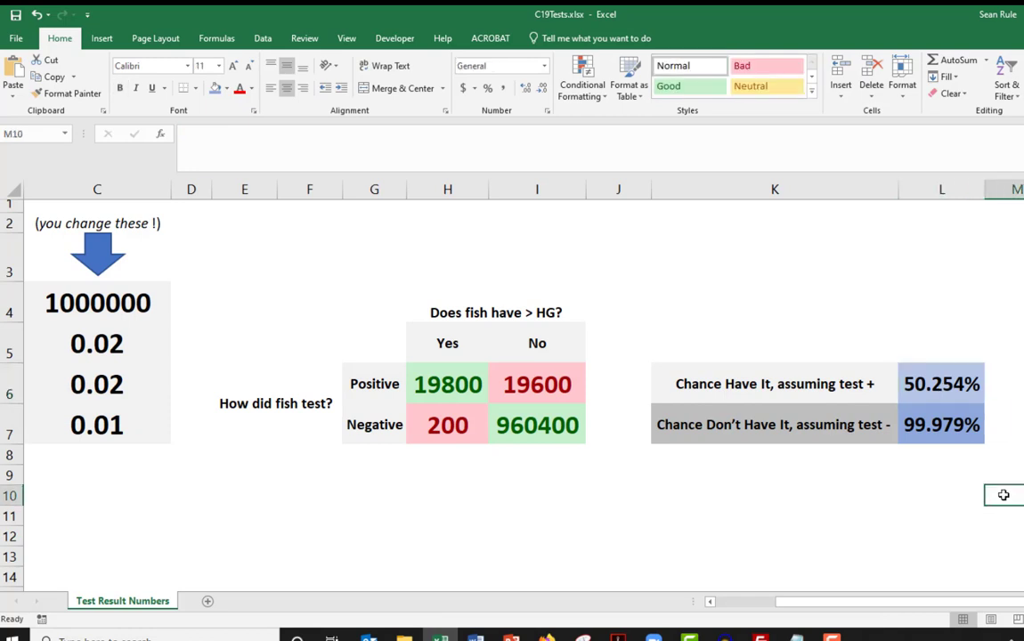
- Set the infection rate in C5 to 0.8 to see how both chances respond
{"action": "left_click", "coordinate": [138, 341]}
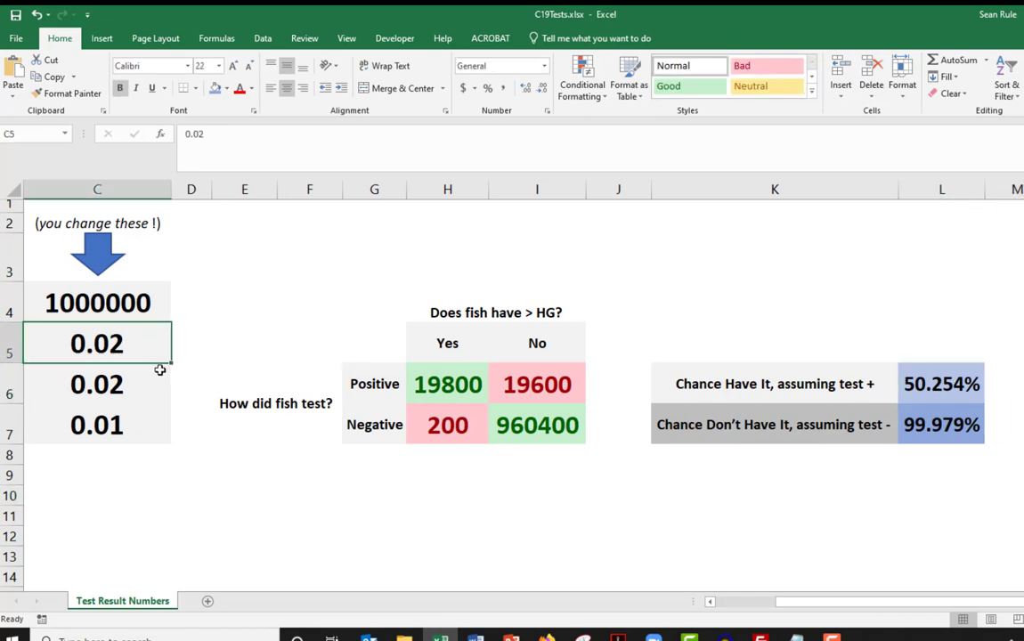
{"action": "key", "text": "BackSpace"}
{"action": "type", "text": "0.8"}
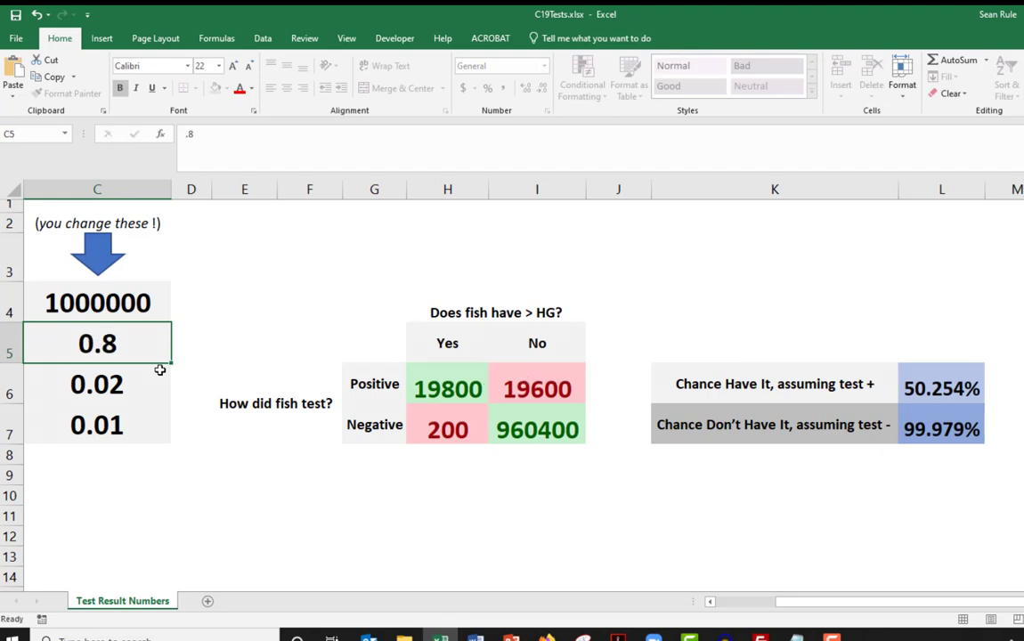
{"action": "key", "text": "Return"}
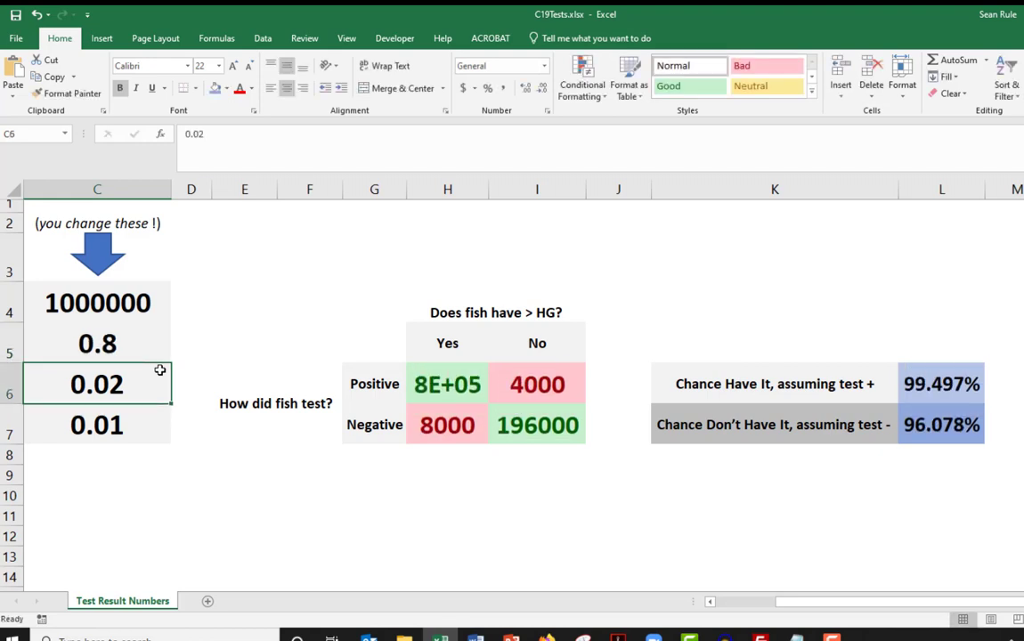